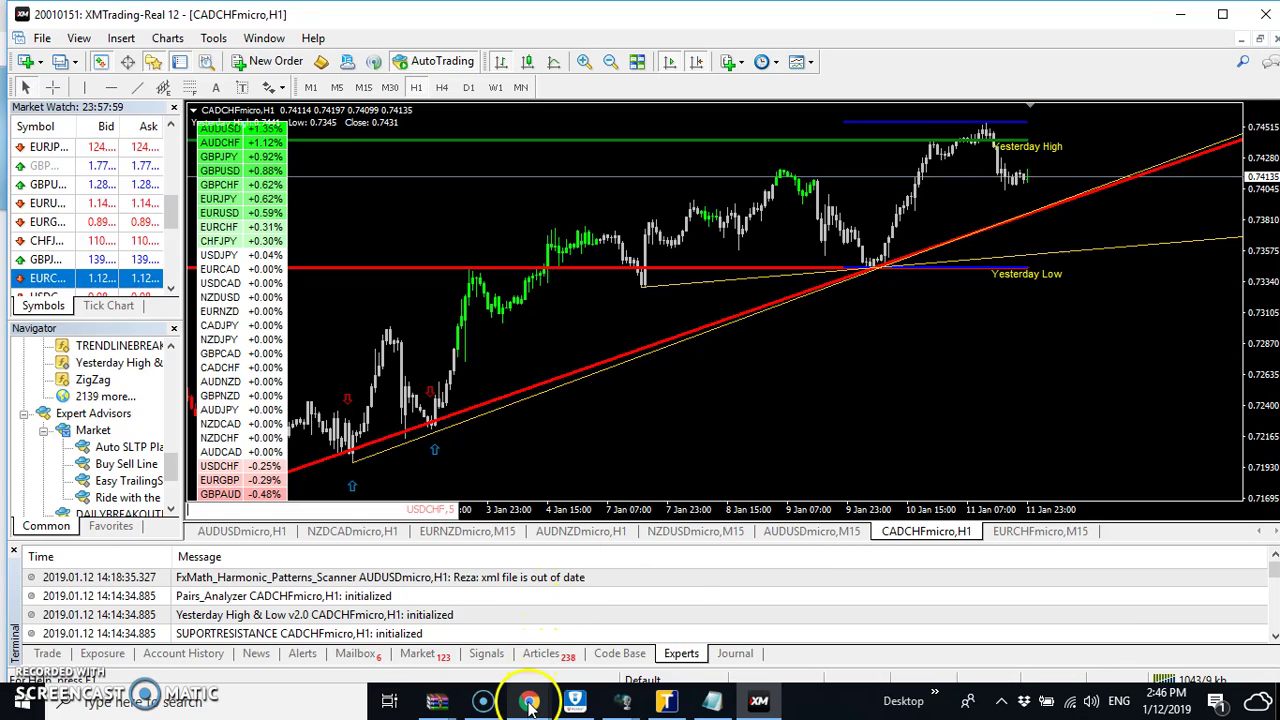
Step: Show the Oil H1 chart with its M1–MN trend percentages and trace its rise
mouse_move(528, 703)
left_click(587, 627)
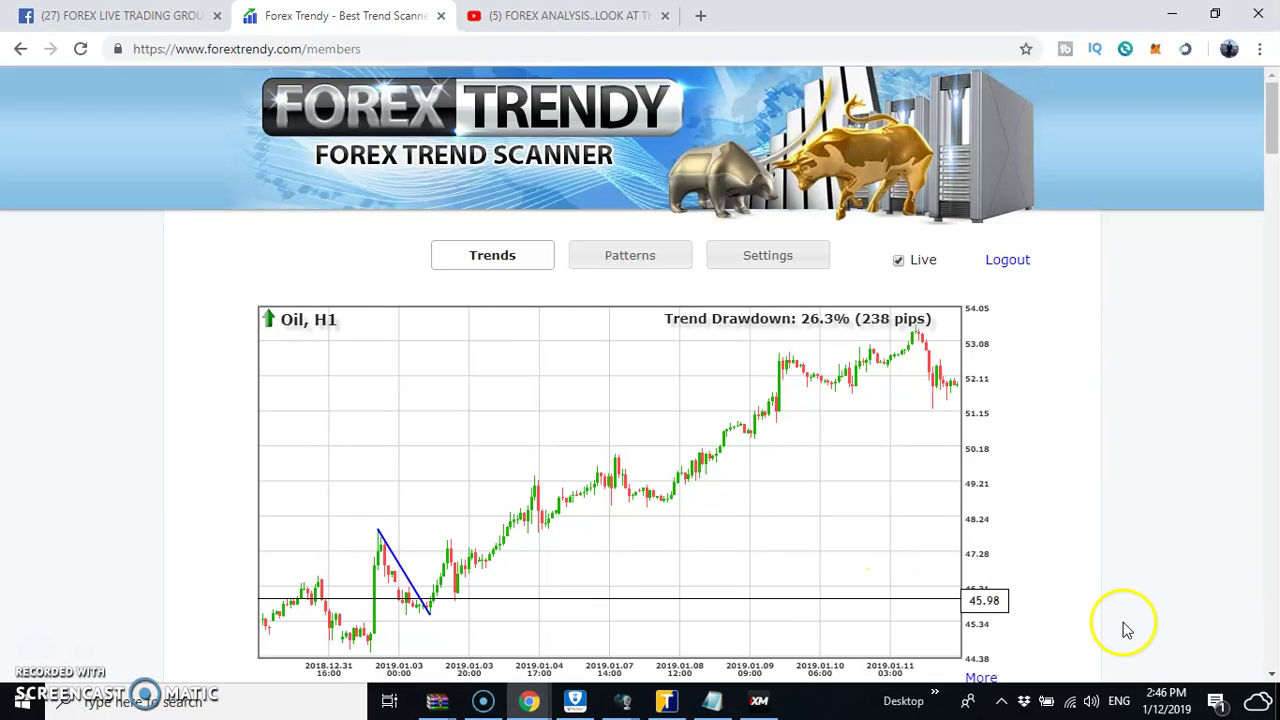
left_click(1270, 675)
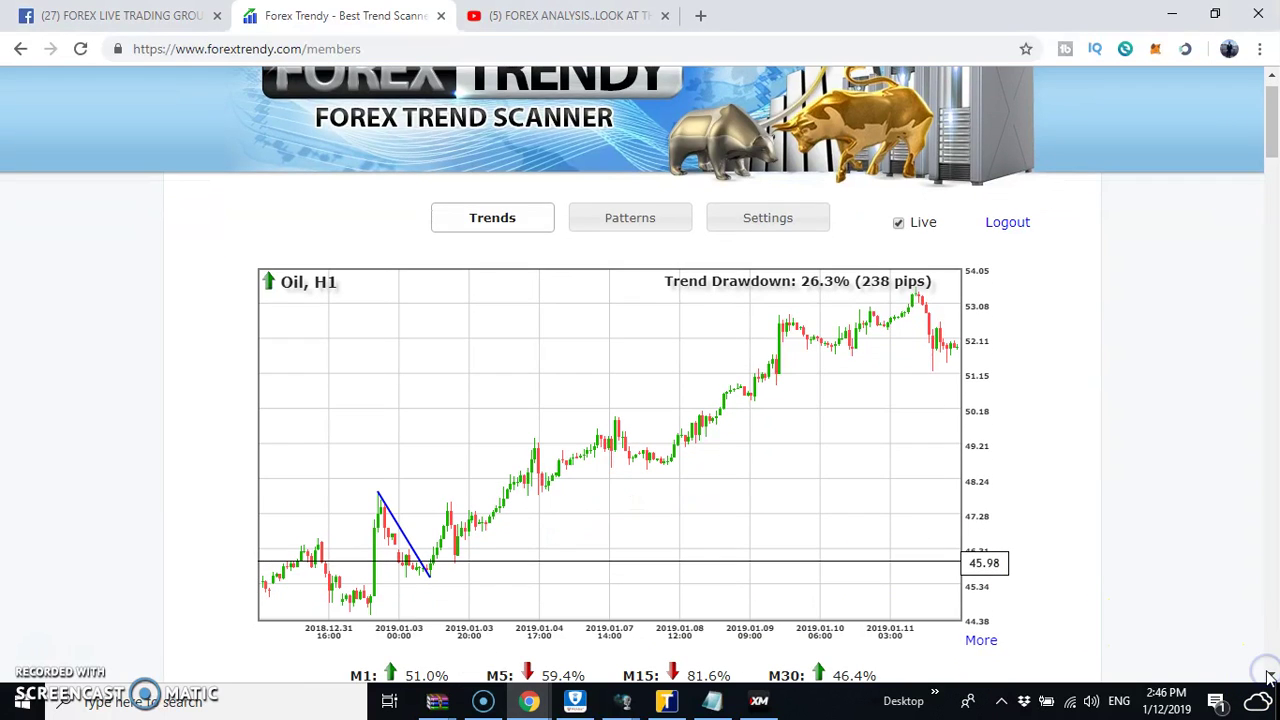
left_click(1270, 675)
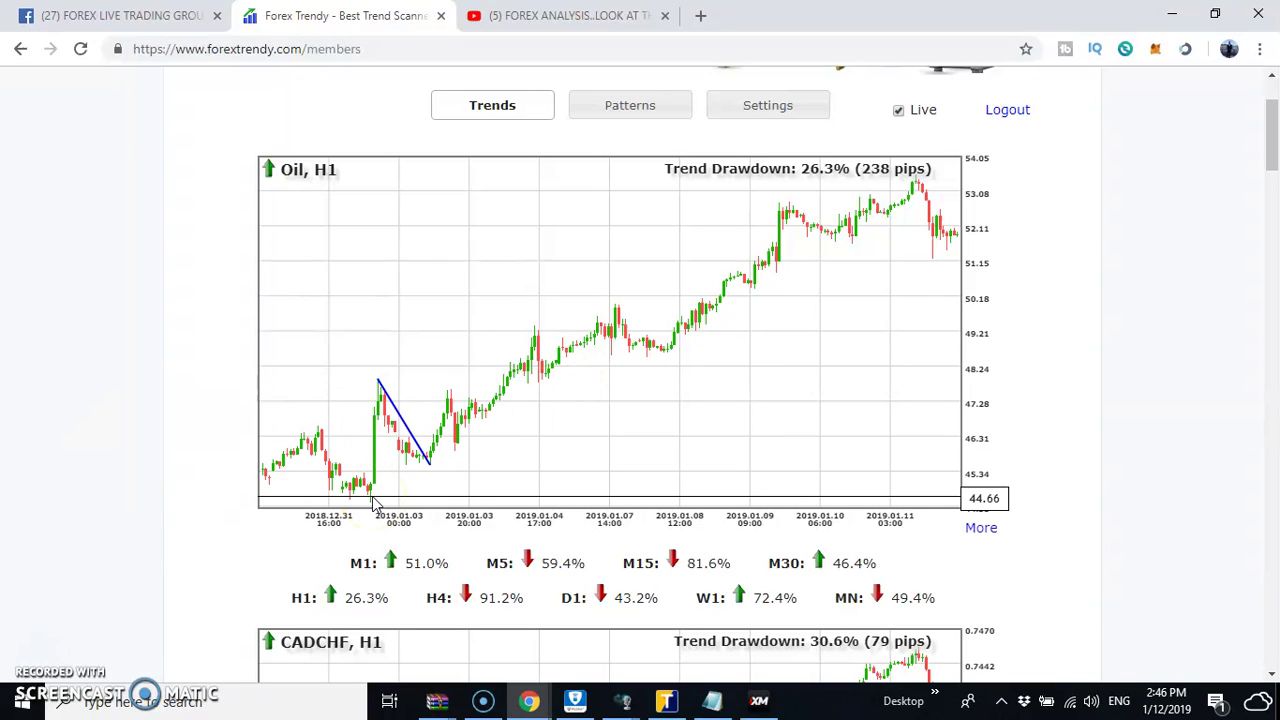
mouse_move(373, 503)
left_mouse_down()
mouse_move(337, 508)
mouse_move(557, 437)
mouse_move(840, 293)
left_mouse_up()
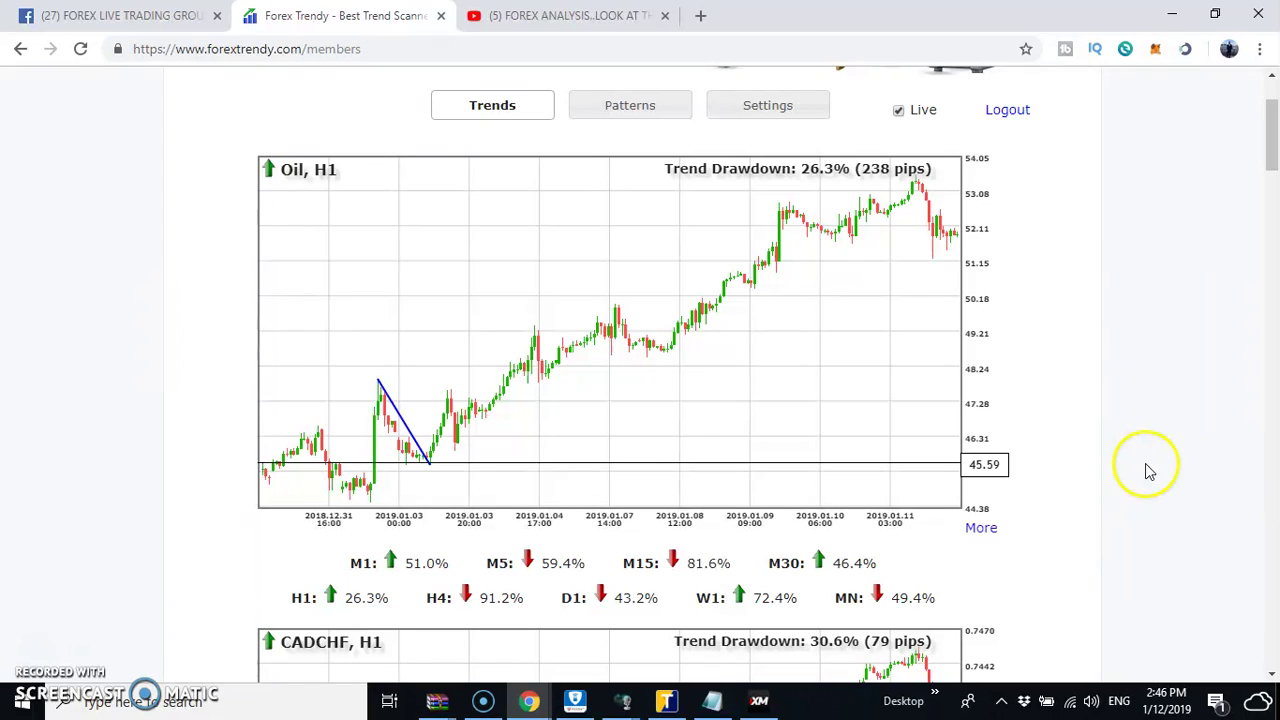
Step: Browse Completed and Emerging Patterns, including the USDSEK chart, then go to Settings
left_click(648, 114)
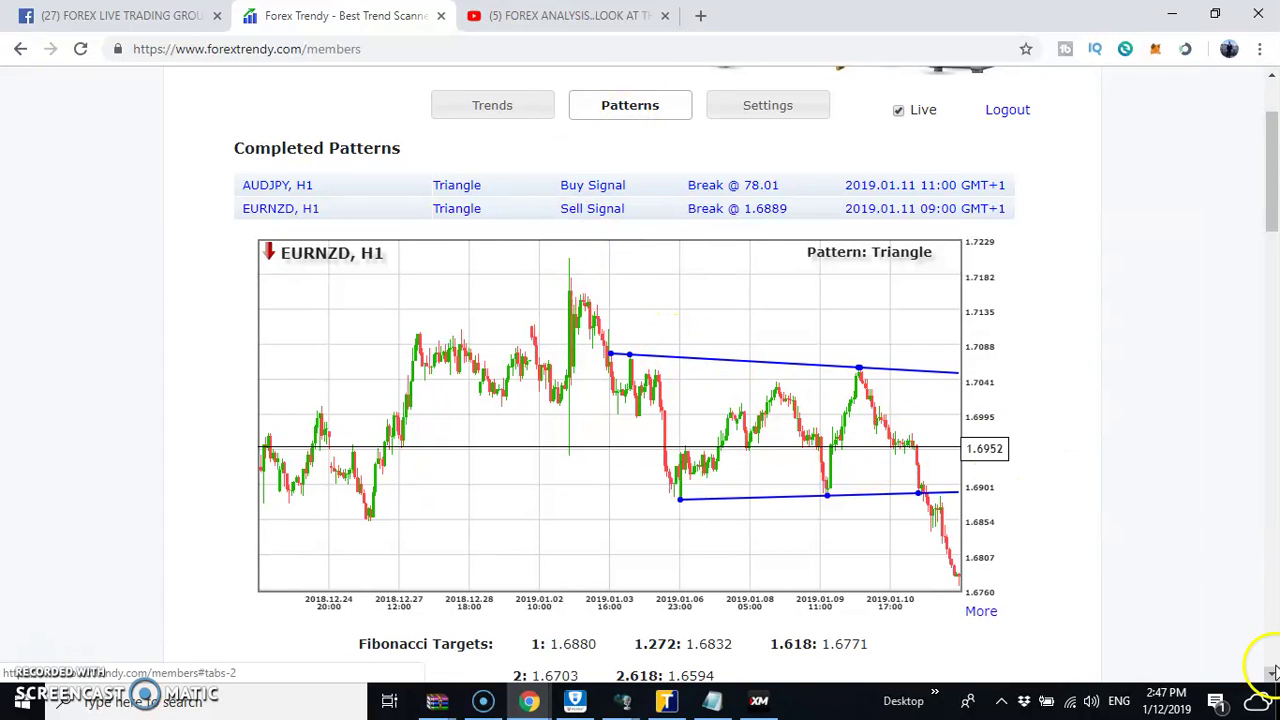
scroll(1272, 678, "down", 5)
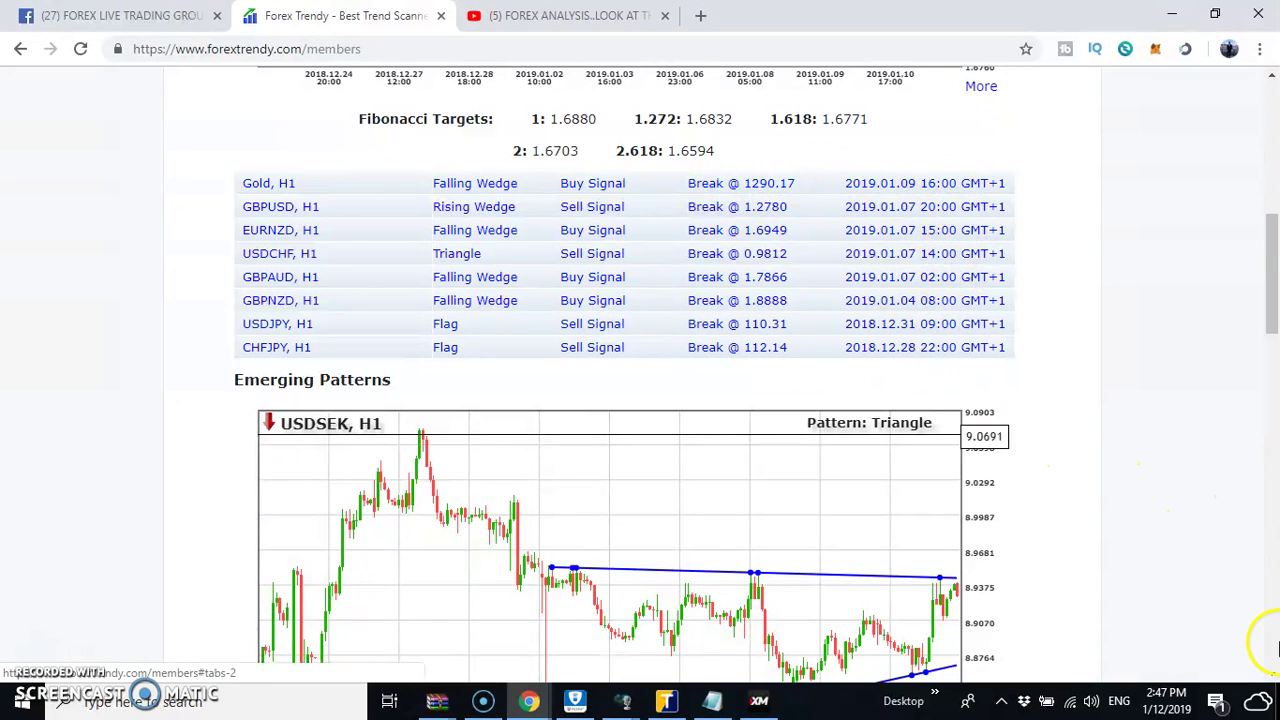
left_click(1271, 679)
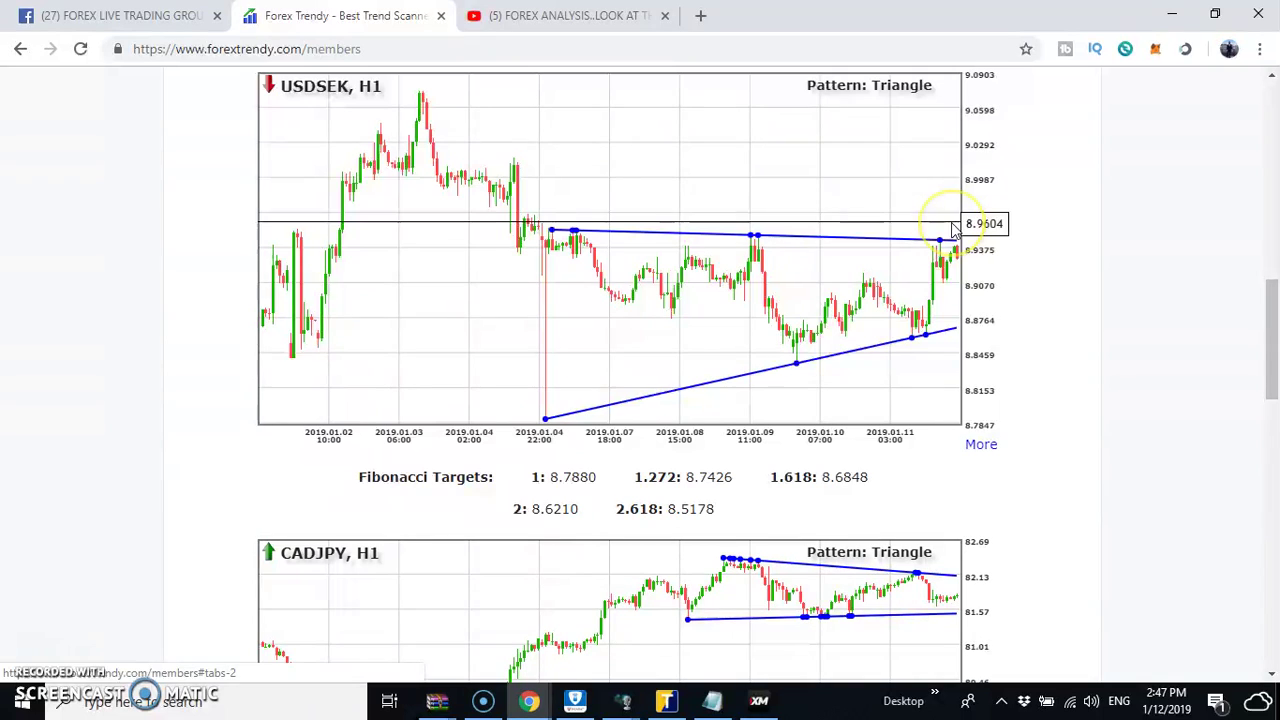
left_click_drag(1273, 80, 1273, 80)
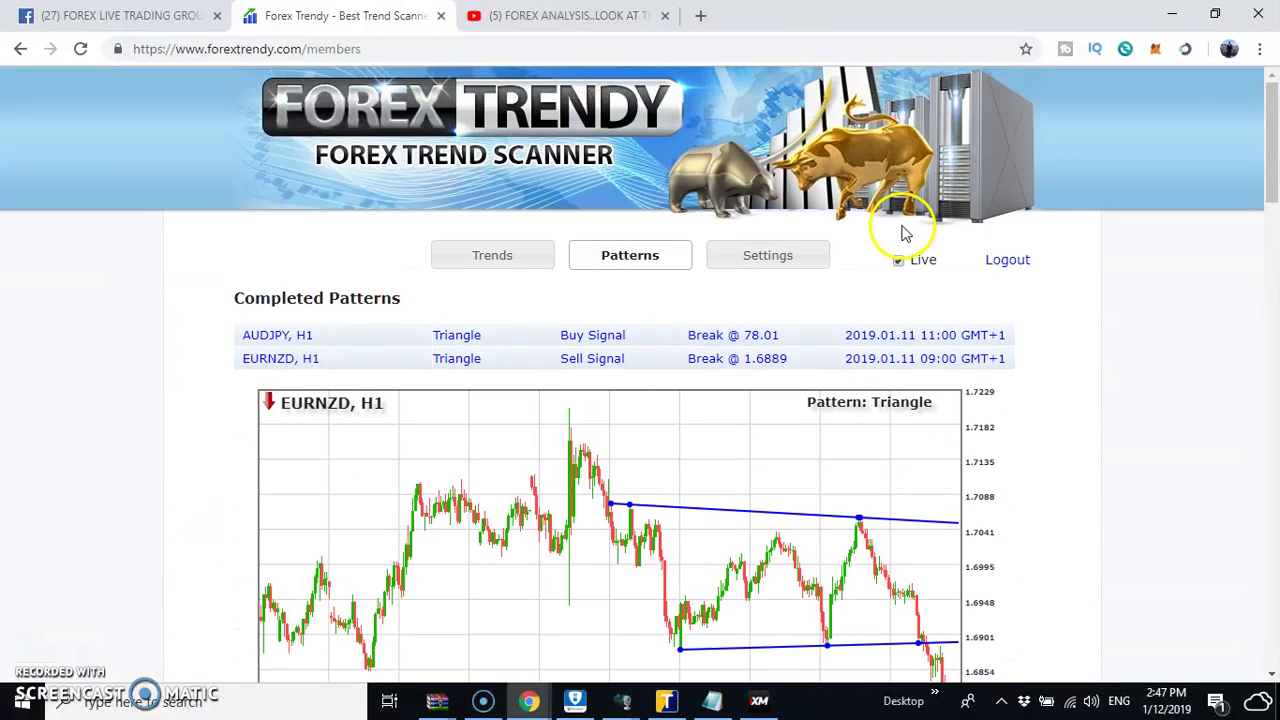
left_click(767, 264)
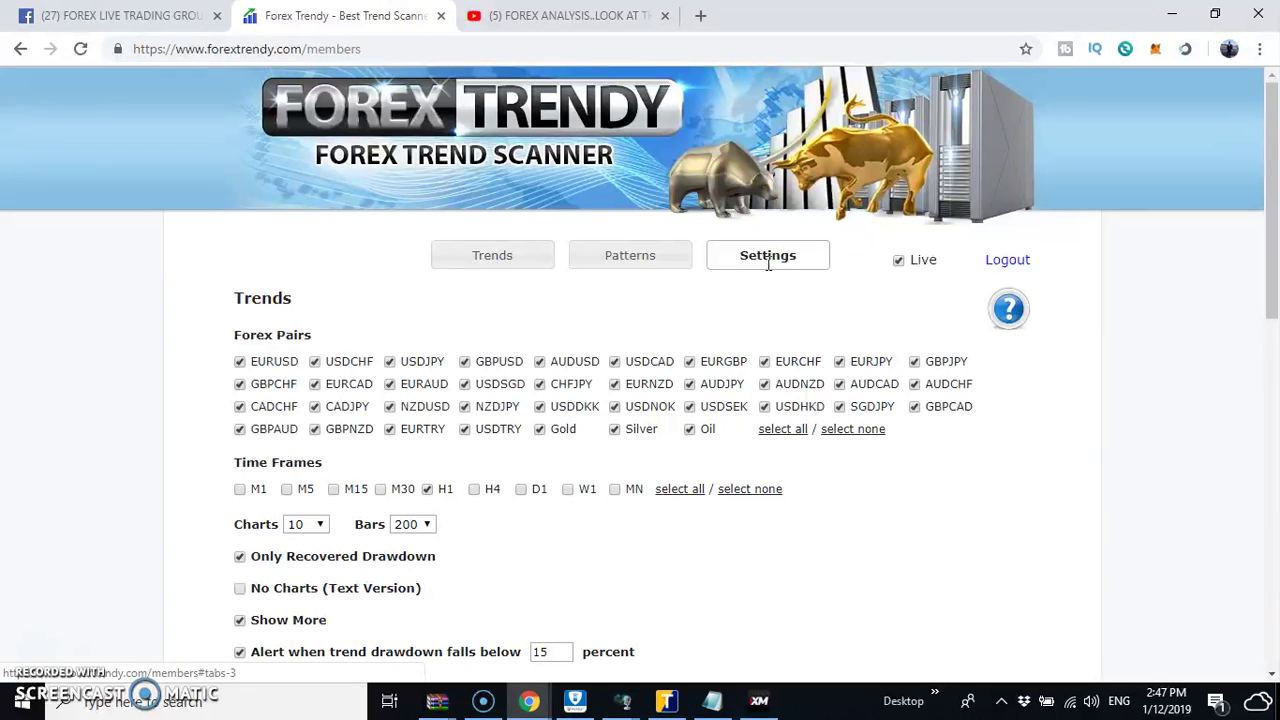
left_click_drag(1273, 673, 1273, 673)
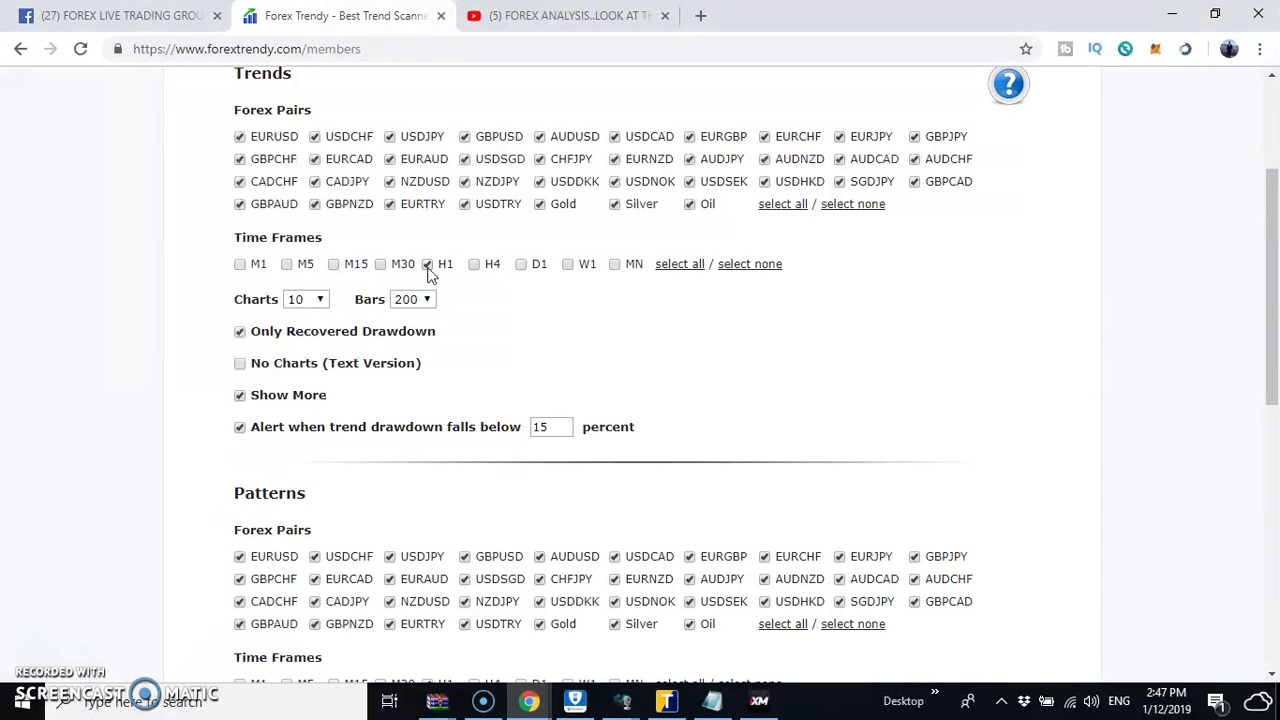
left_click(1272, 675)
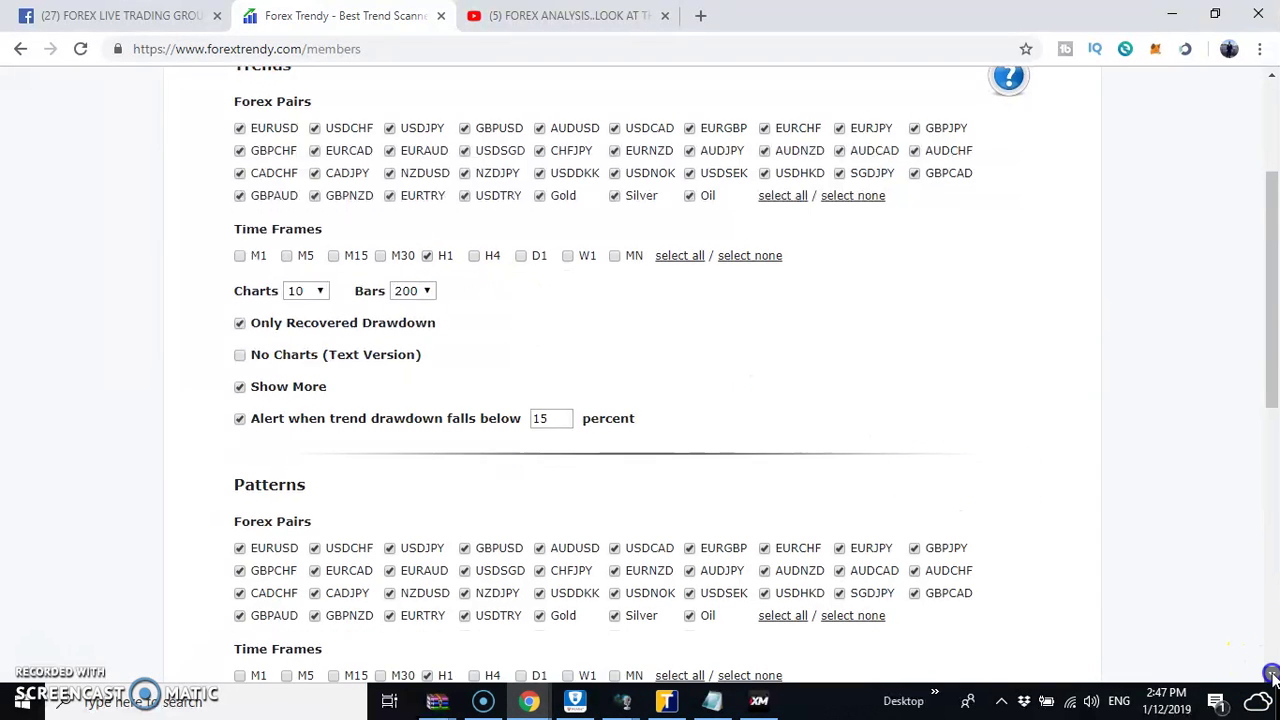
scroll(1272, 675, "down", 4)
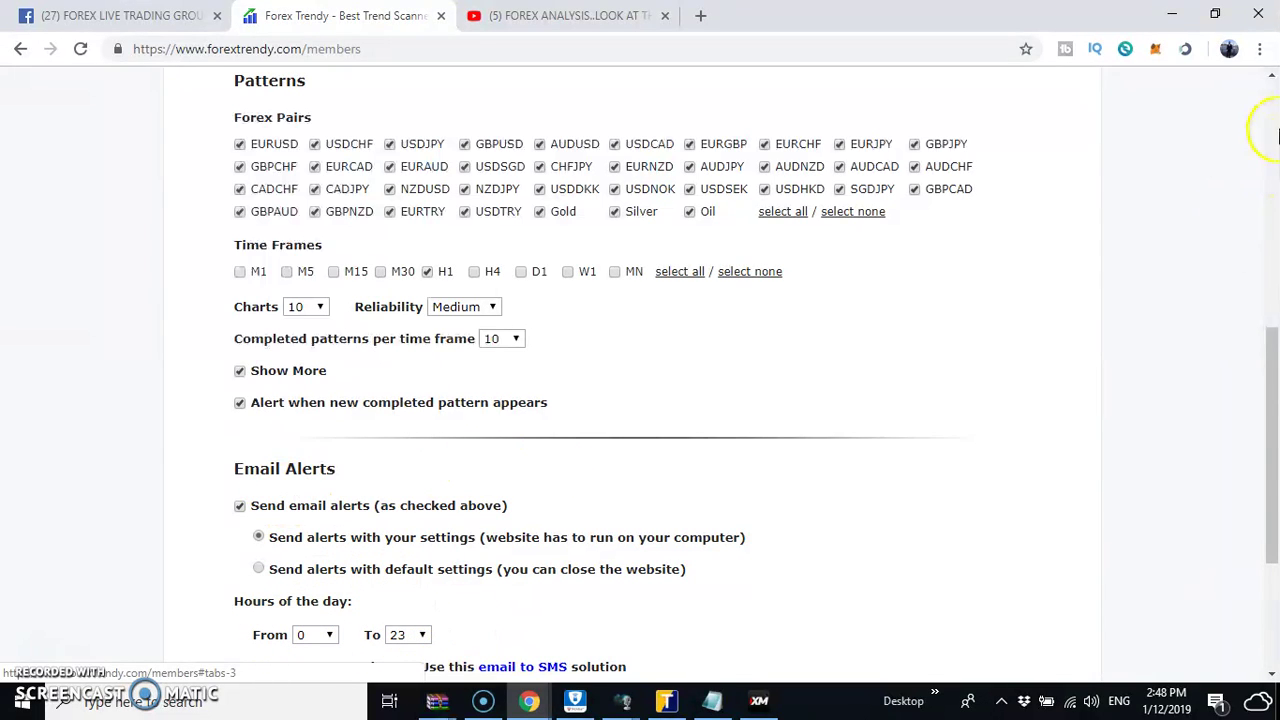
left_click(1272, 76)
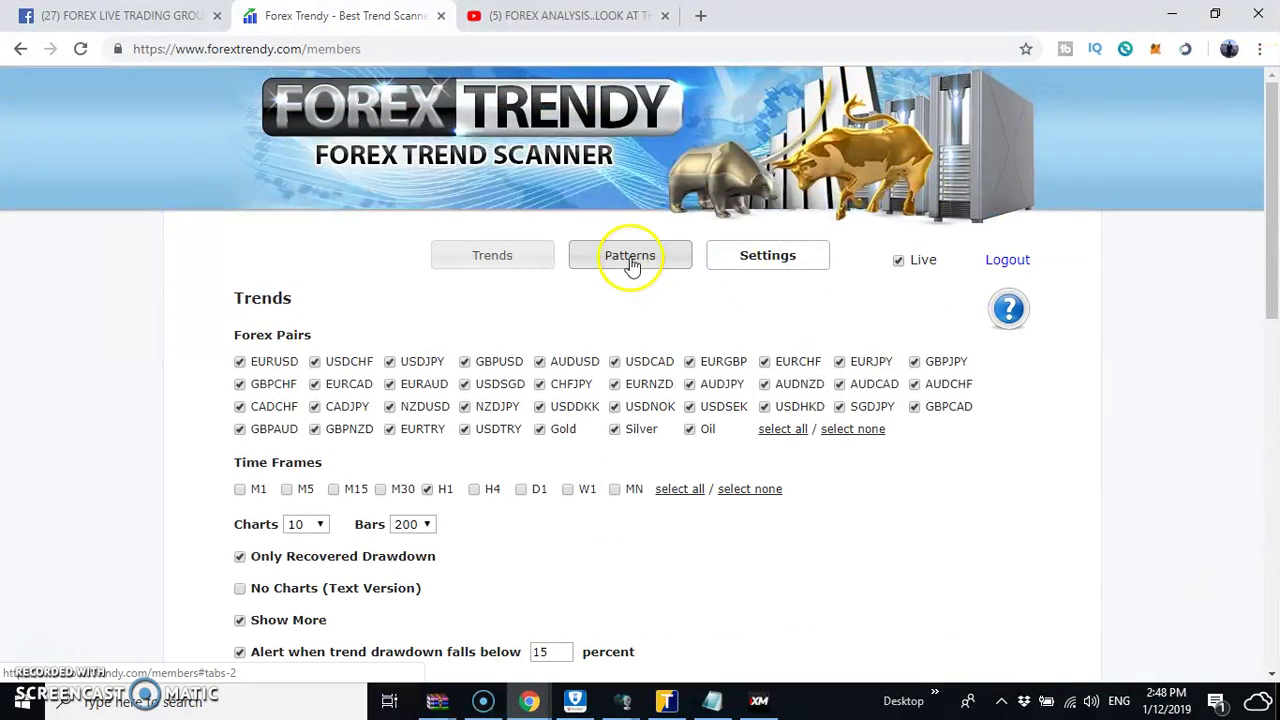
Step: Return to the trend charts and scroll through them to find the CADCHF H1 chart
left_click(507, 258)
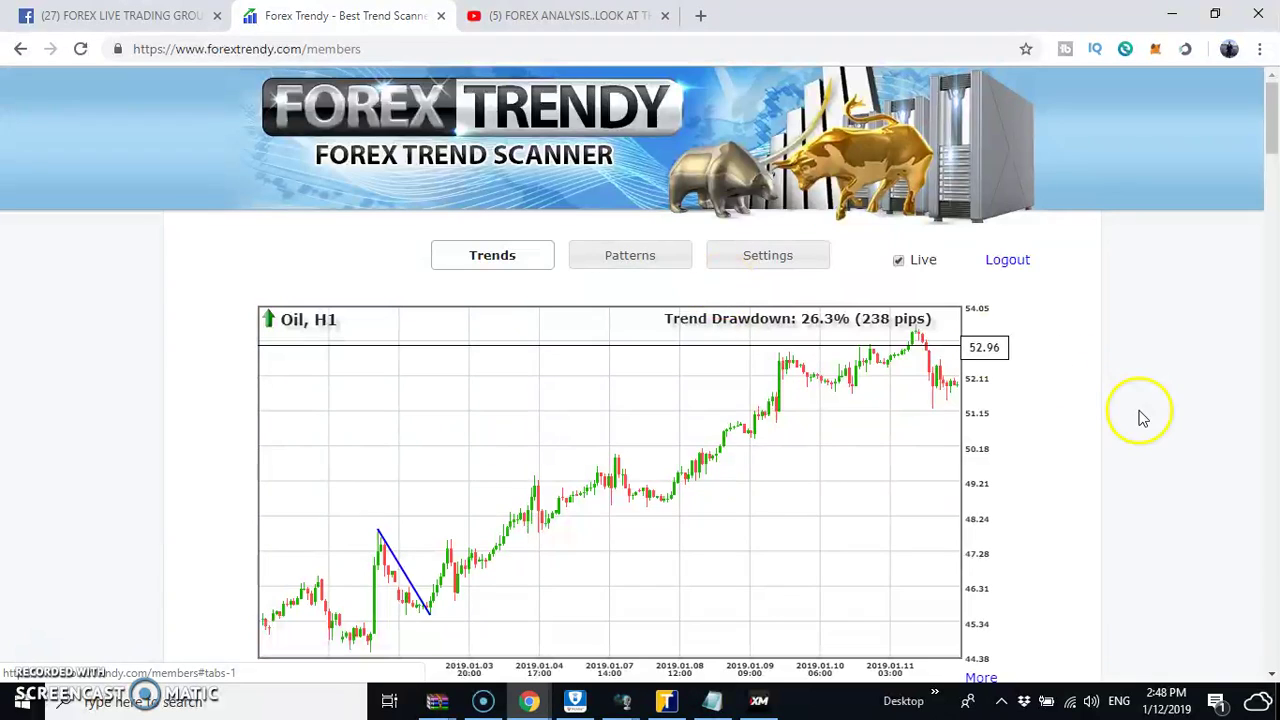
left_click(1272, 675)
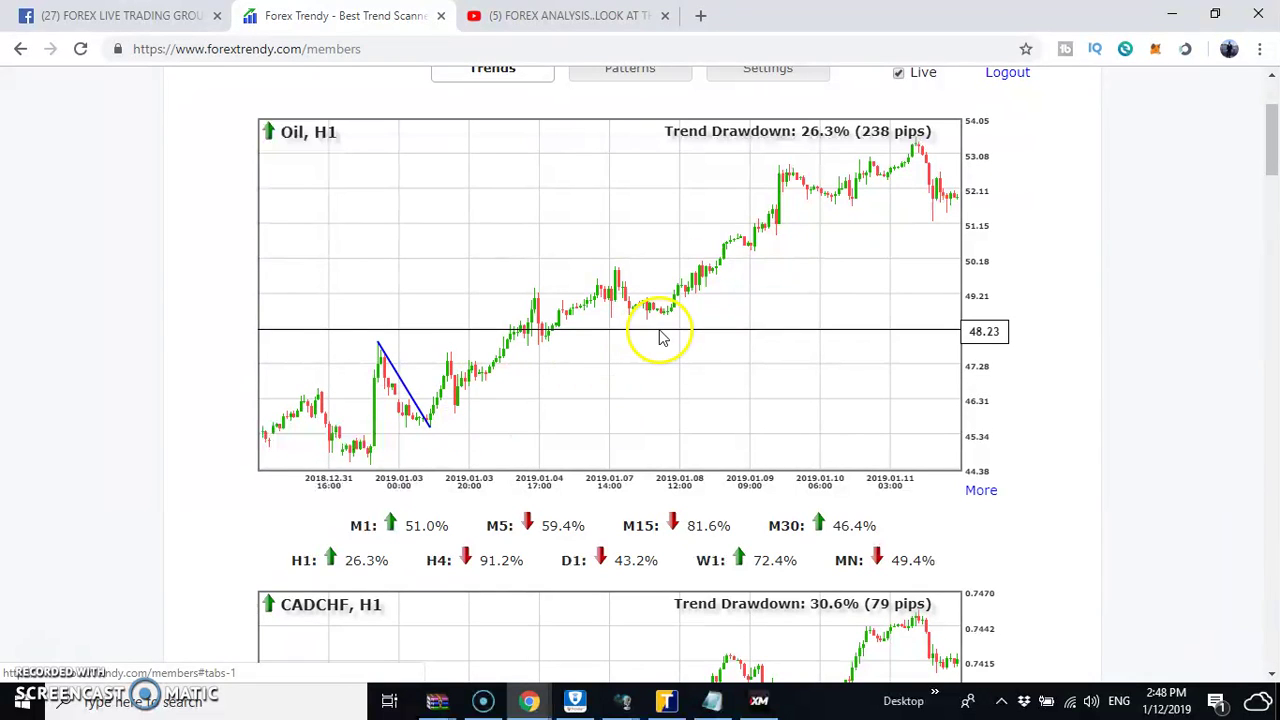
left_click(1272, 675)
scroll(1272, 675, "down", 3)
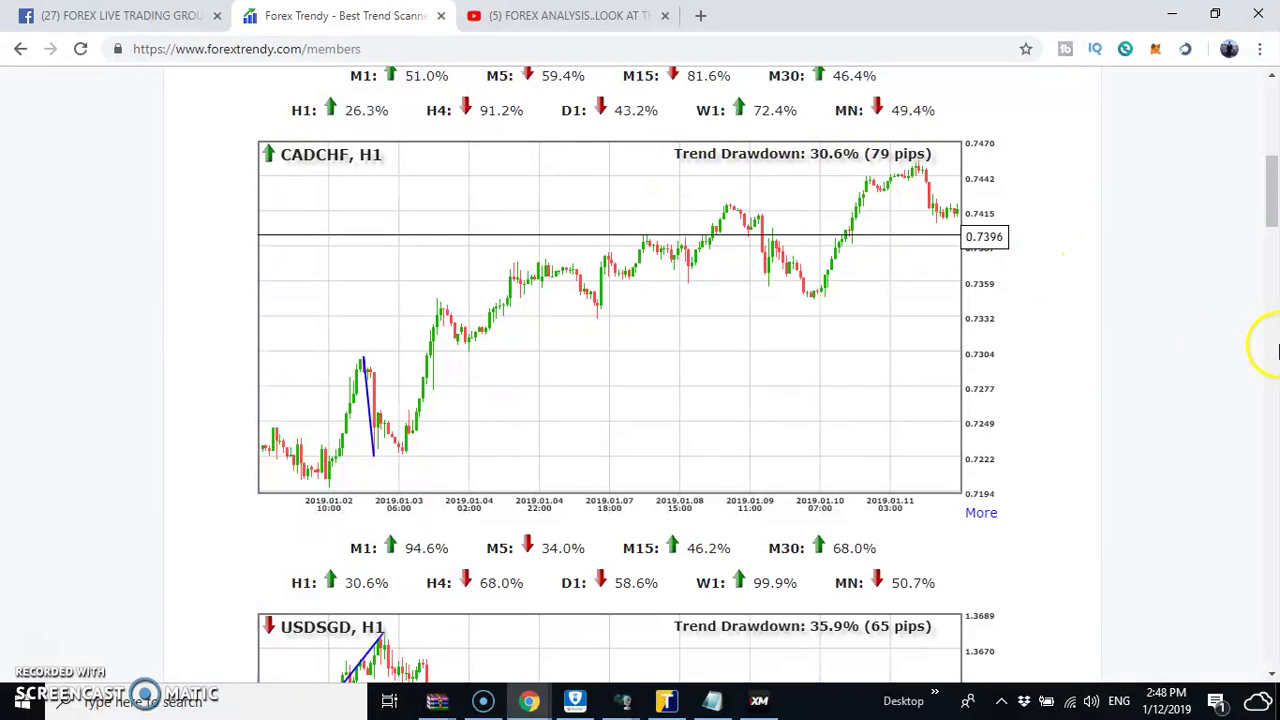
scroll(1278, 350, "down", 5)
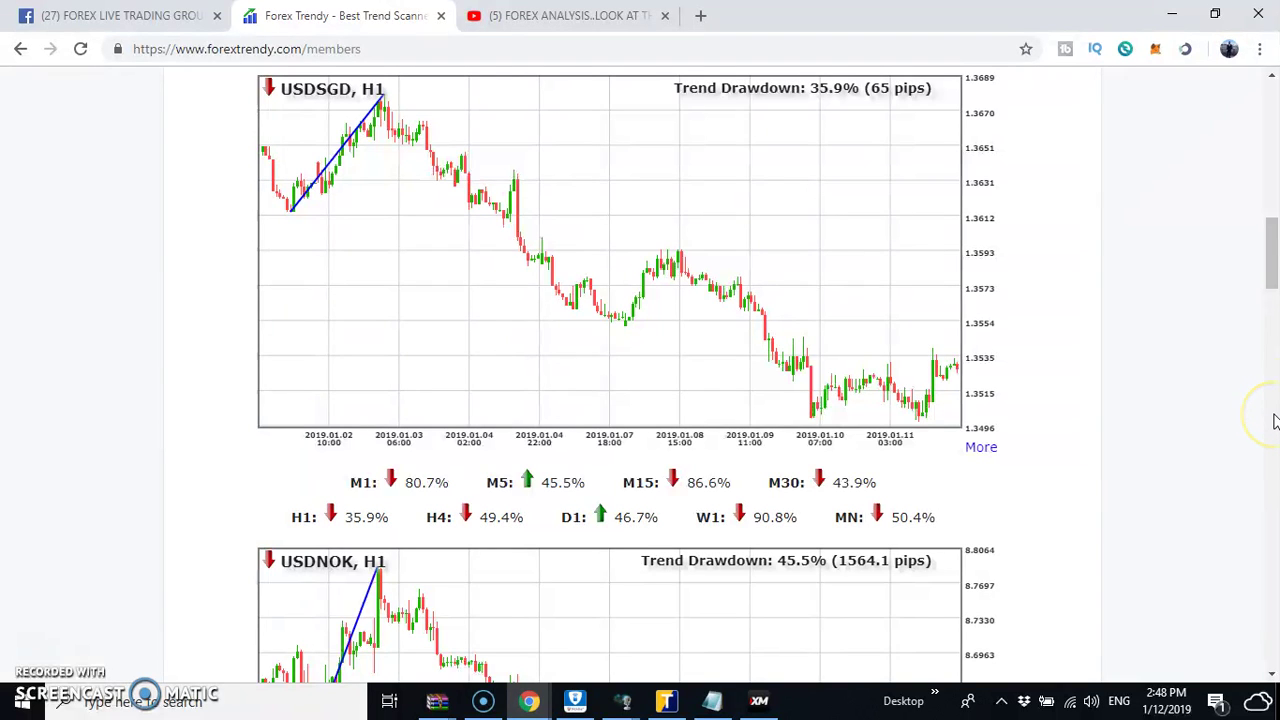
scroll(1274, 421, "down", 5)
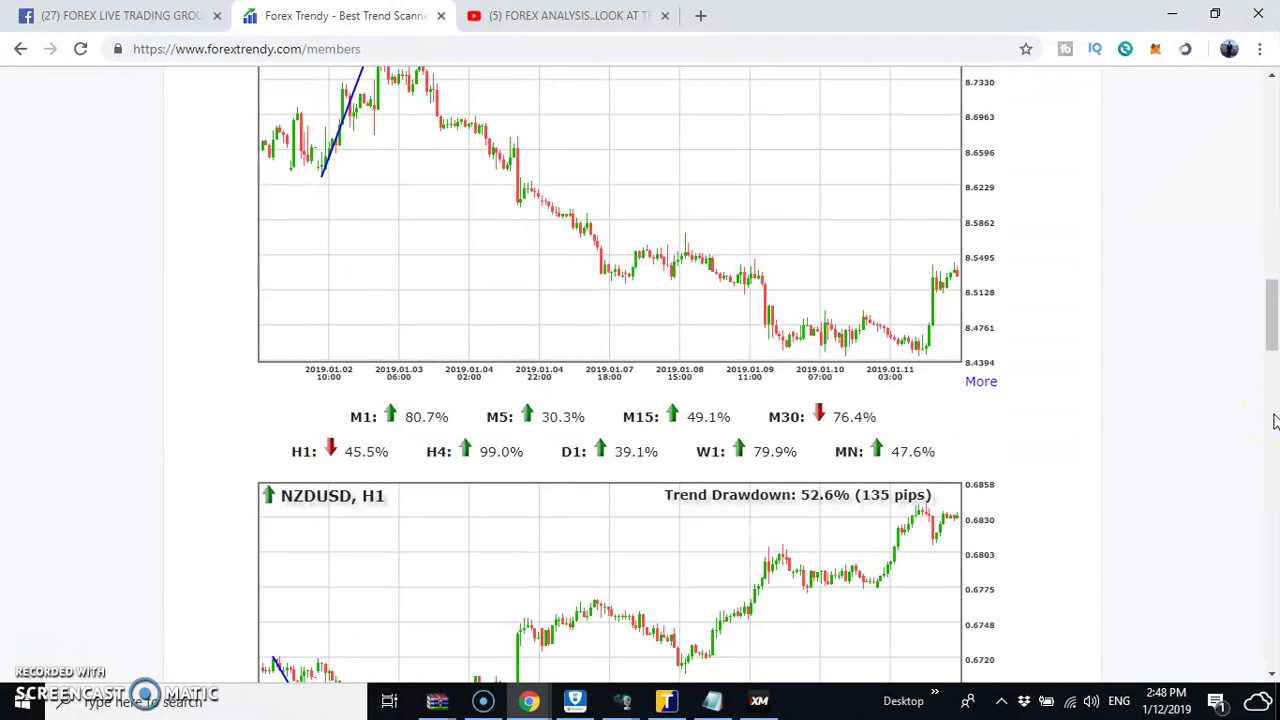
scroll(1274, 421, "down", 15)
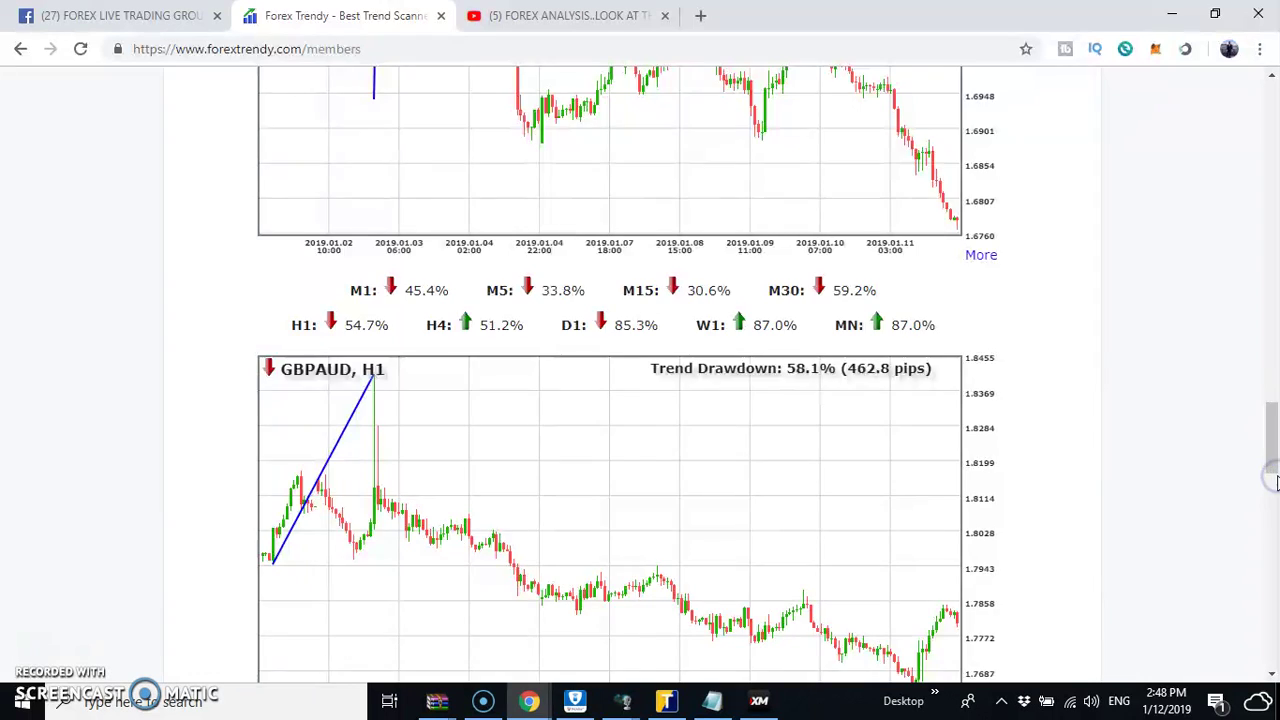
scroll(1273, 585, "down", 5)
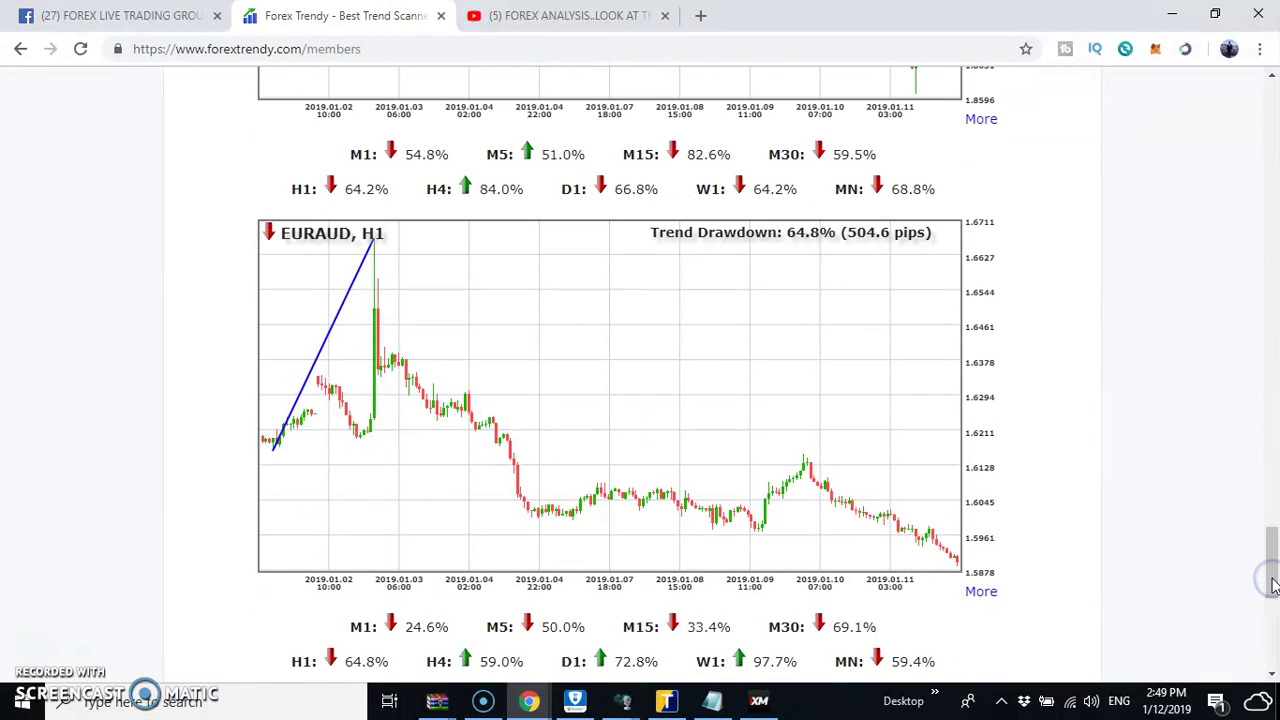
scroll(1274, 234, "up", 10)
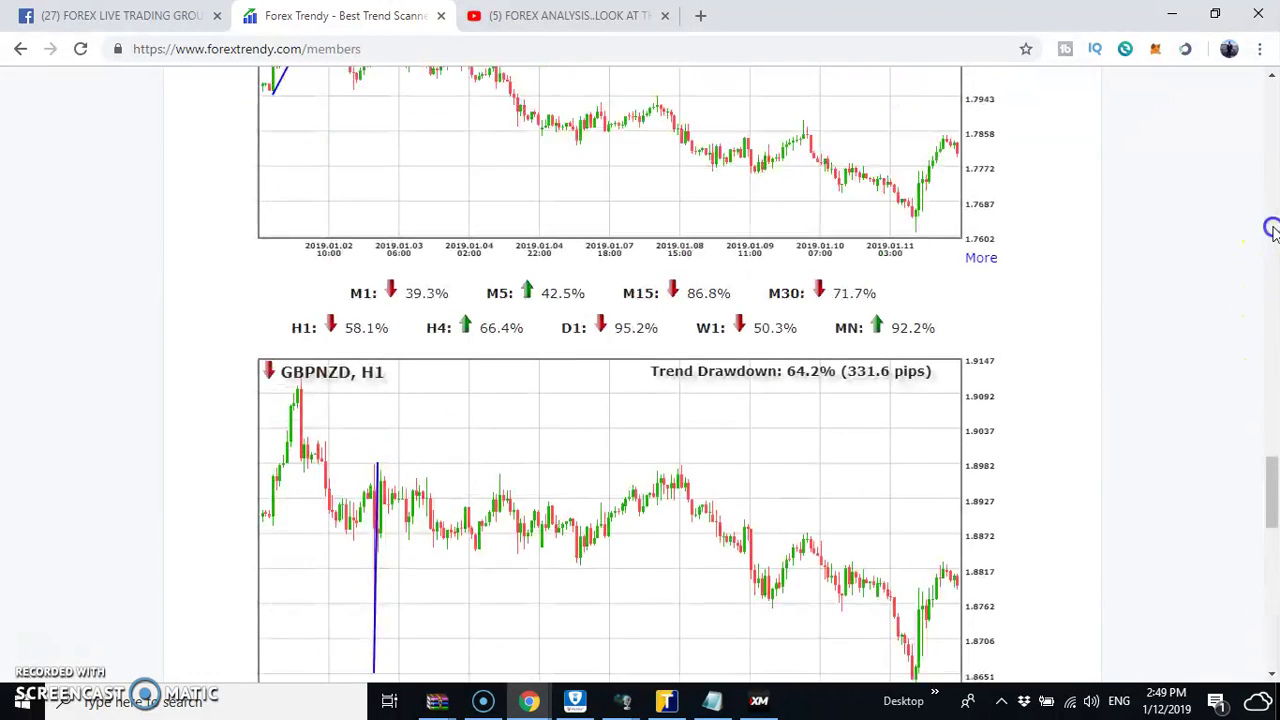
scroll(1274, 186, "up", 5)
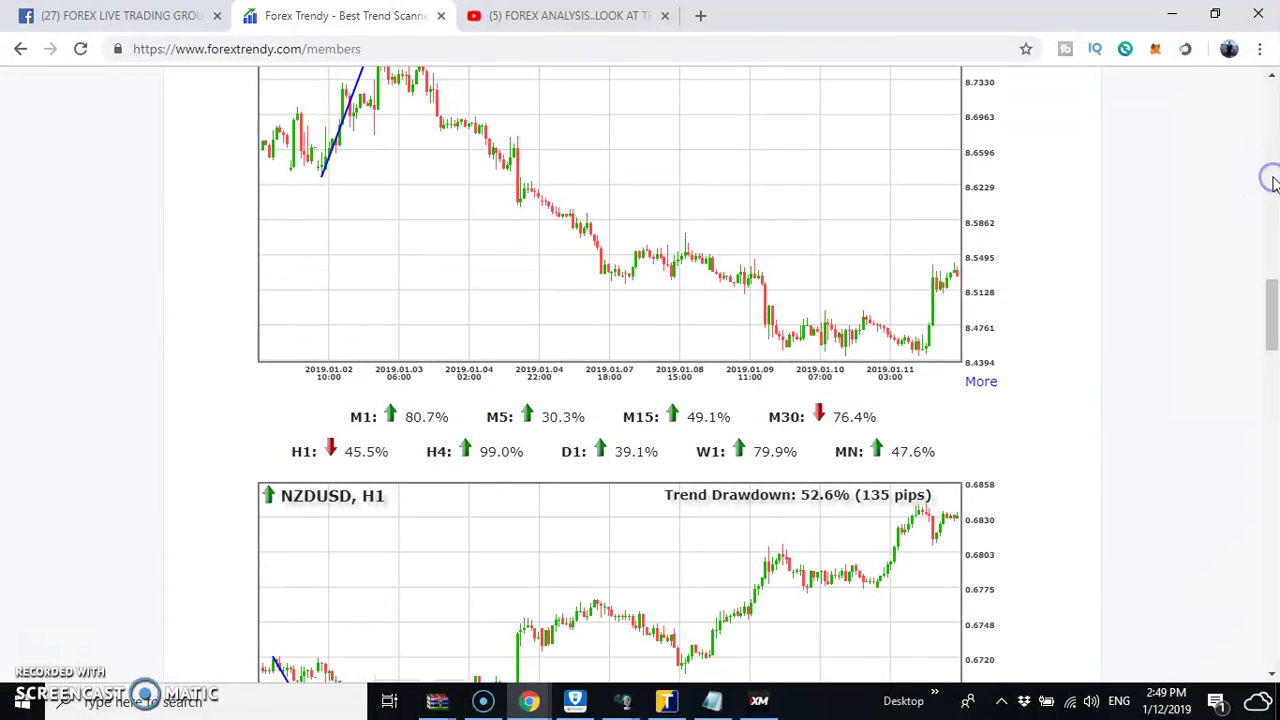
scroll(1274, 148, "up", 5)
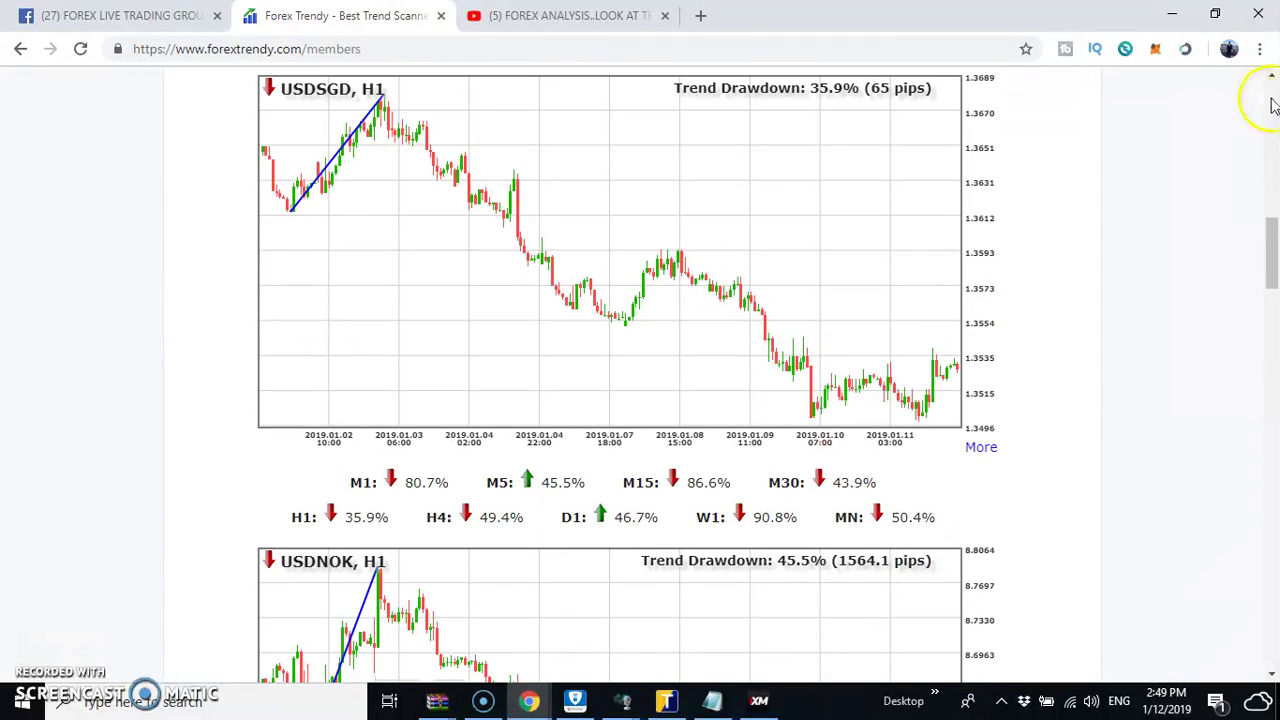
scroll(1272, 84, "up", 2)
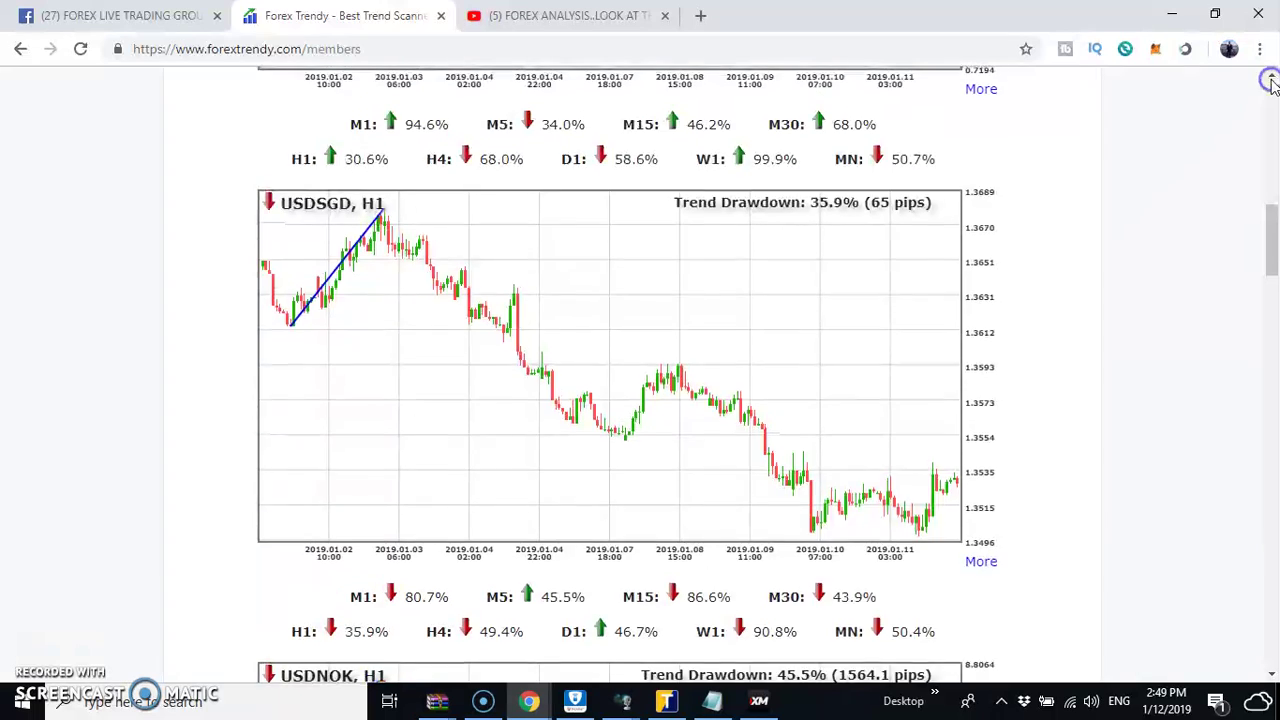
scroll(1272, 84, "up", 3)
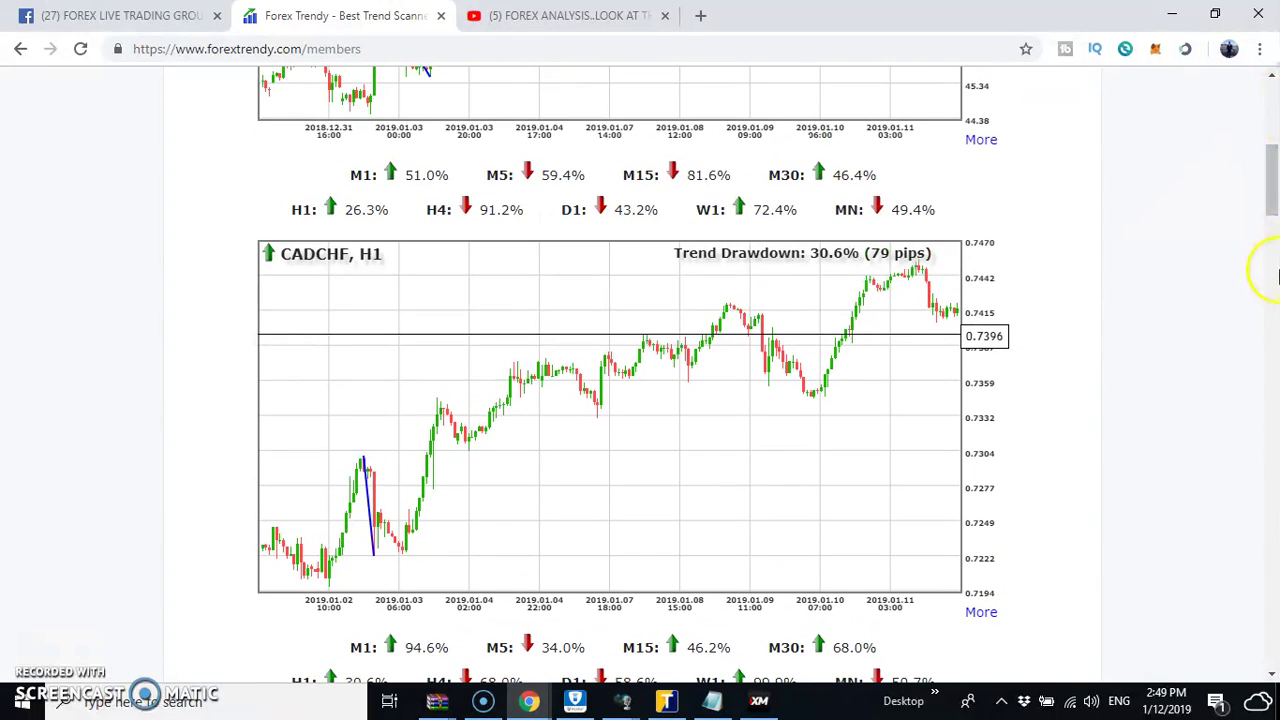
scroll(1274, 280, "down", 5)
Step: Page down past the USDNOK chart, then switch to the MetaTrader 4 CADCHF chart
left_click(1274, 400)
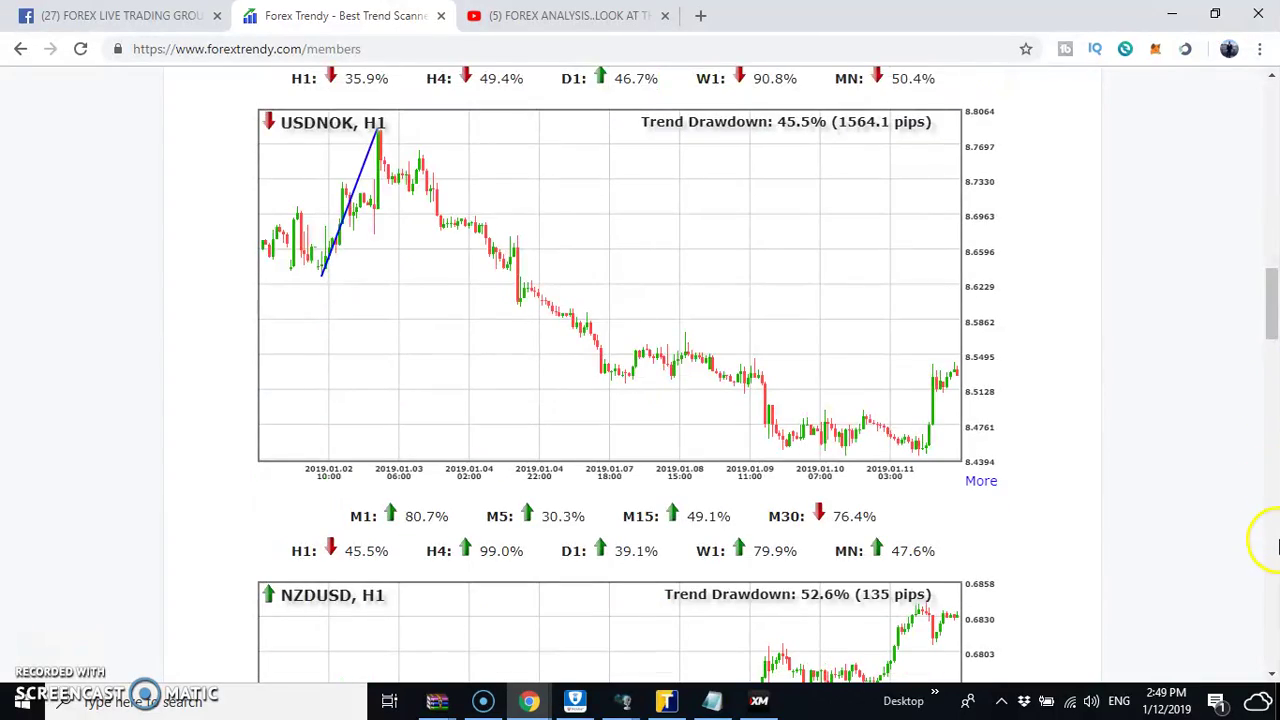
left_click(1274, 543)
left_click(1271, 267)
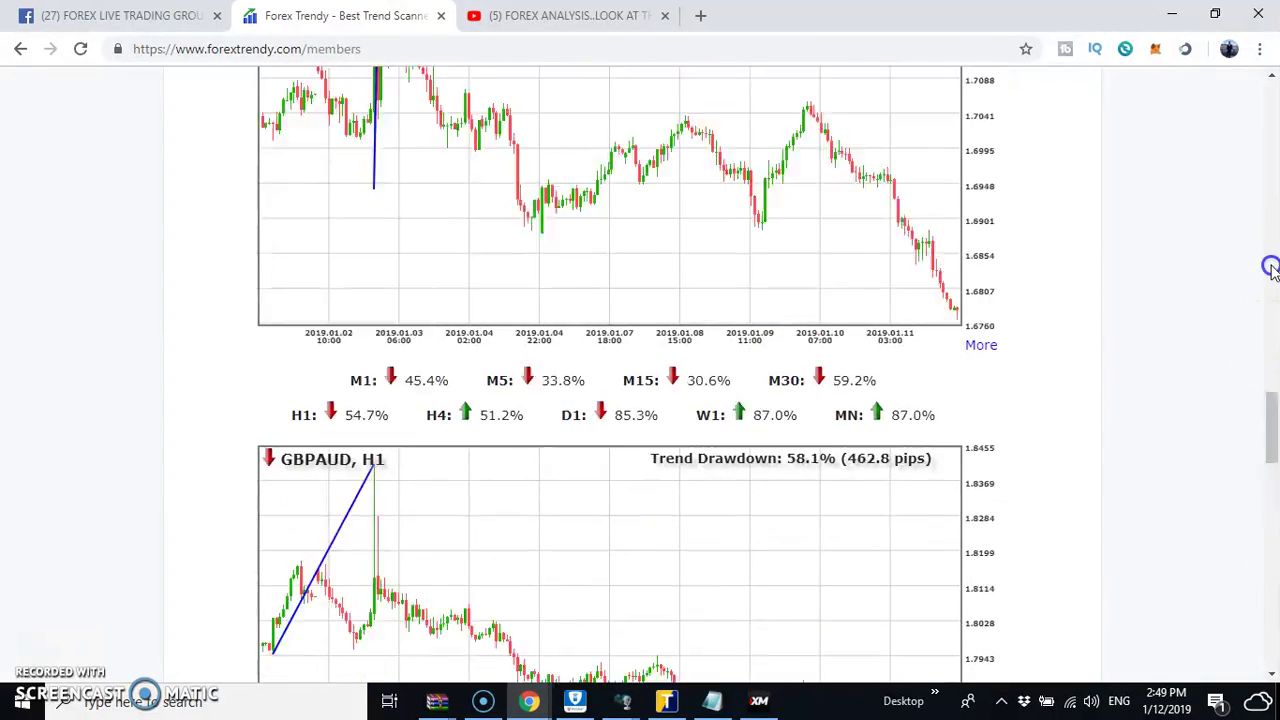
left_click(1271, 267)
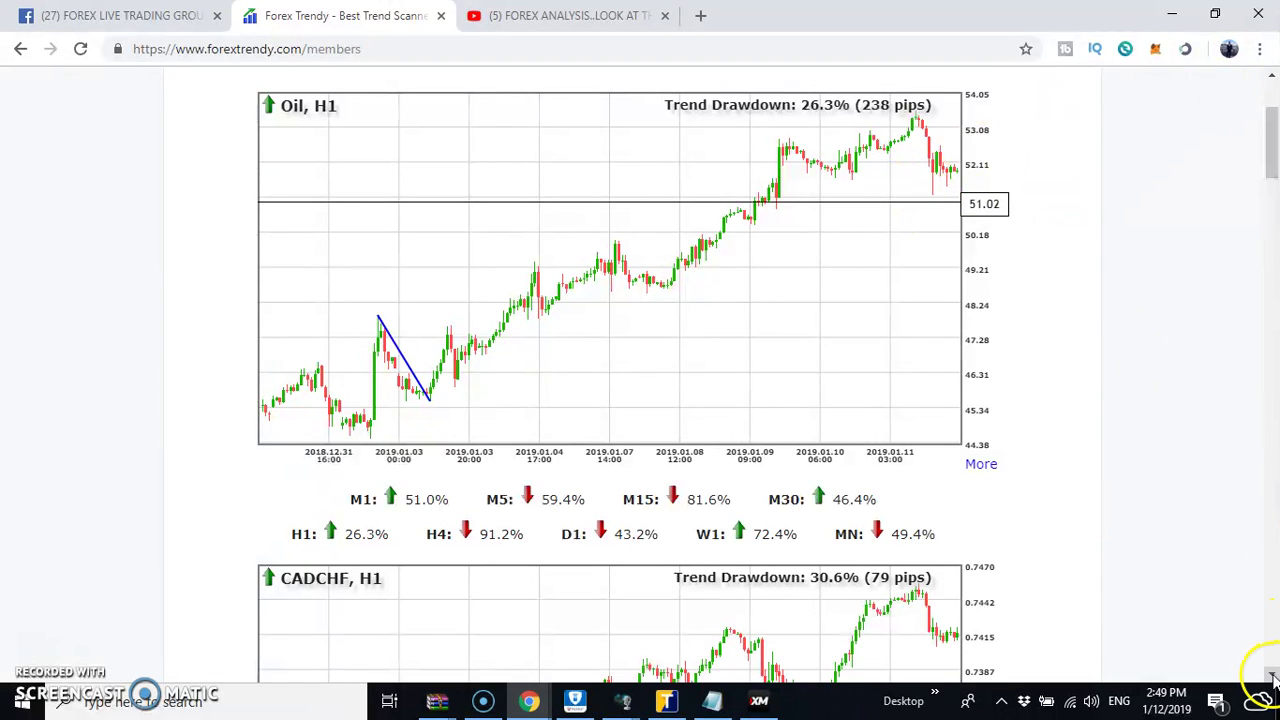
scroll(1272, 677, "down", 4)
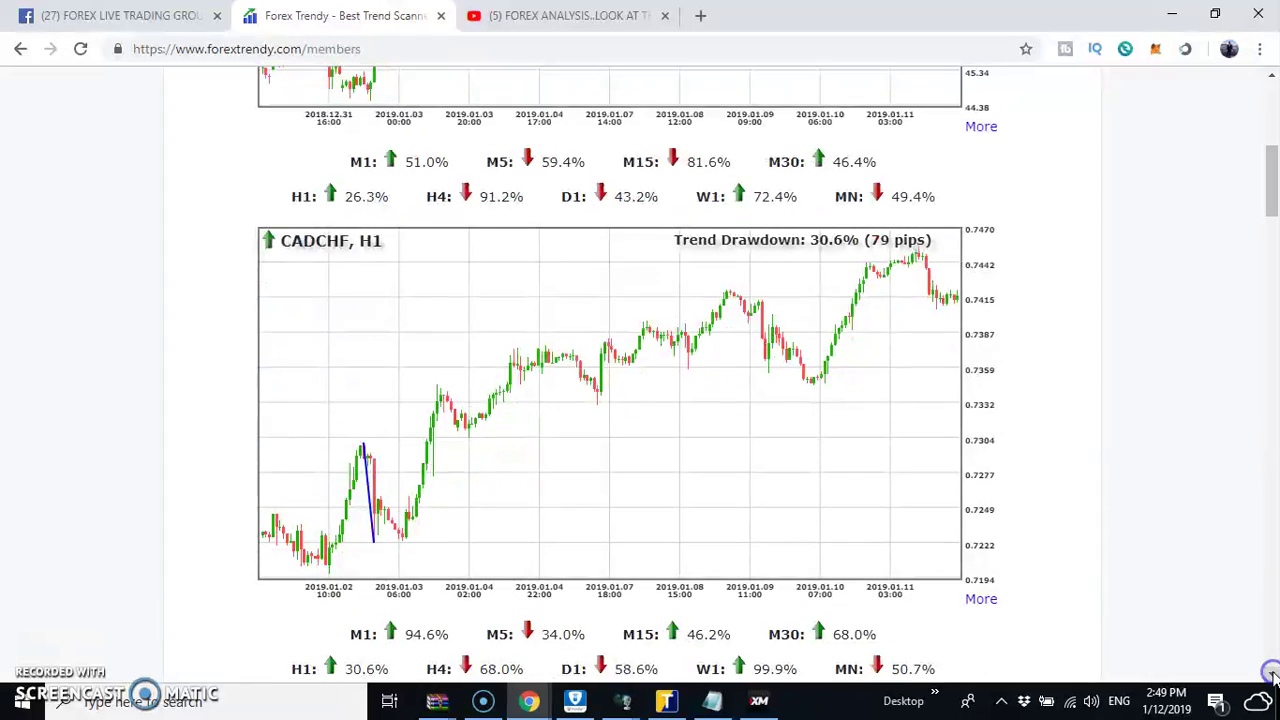
left_click(1272, 677)
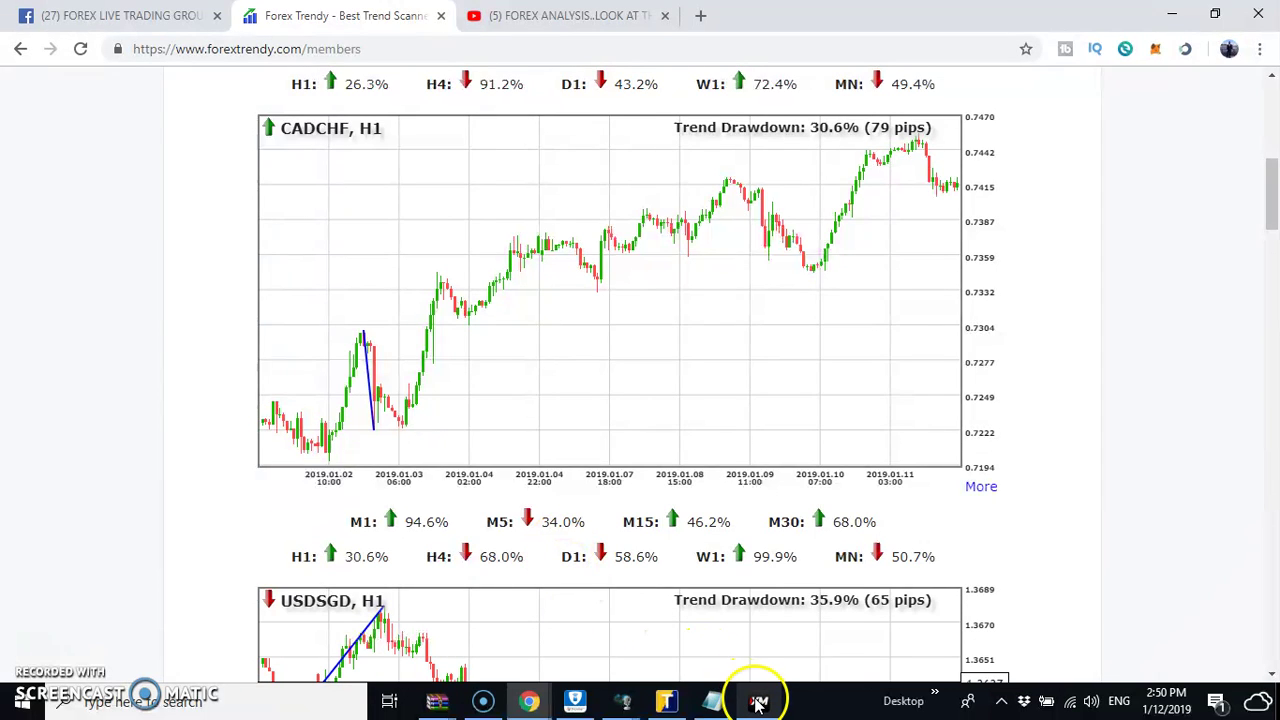
mouse_move(757, 703)
left_click(760, 627)
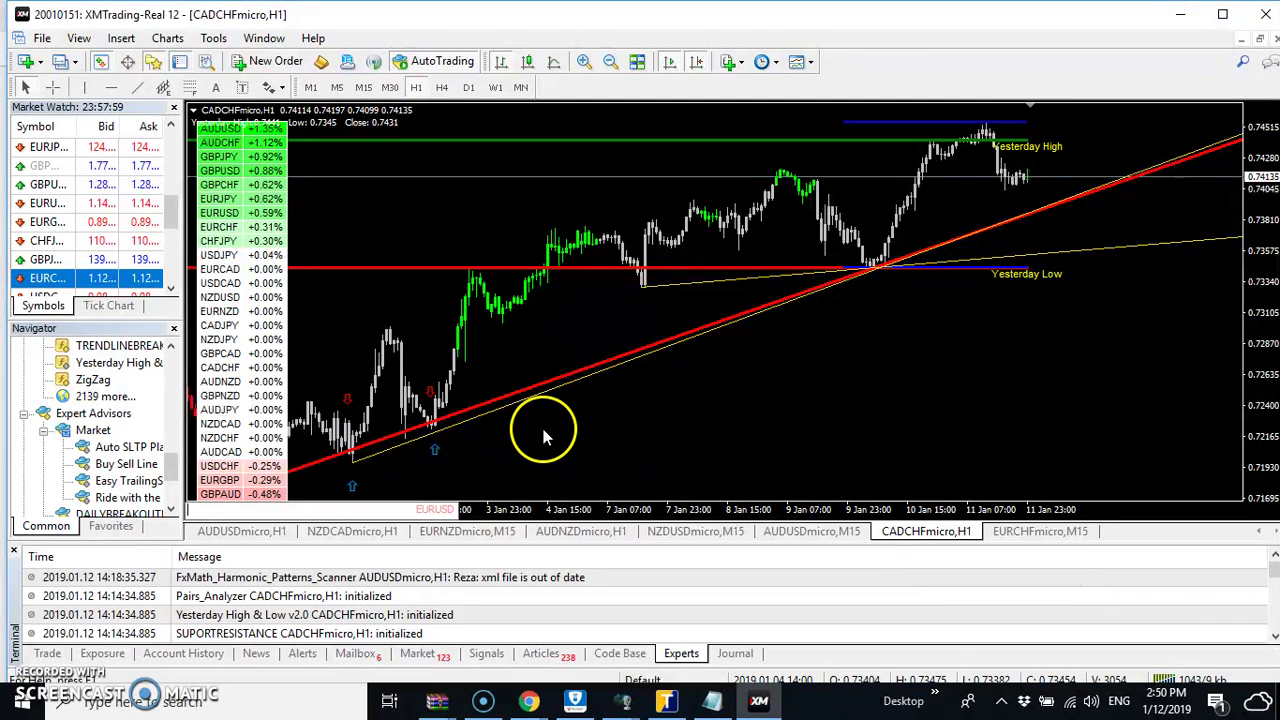
left_click(330, 452)
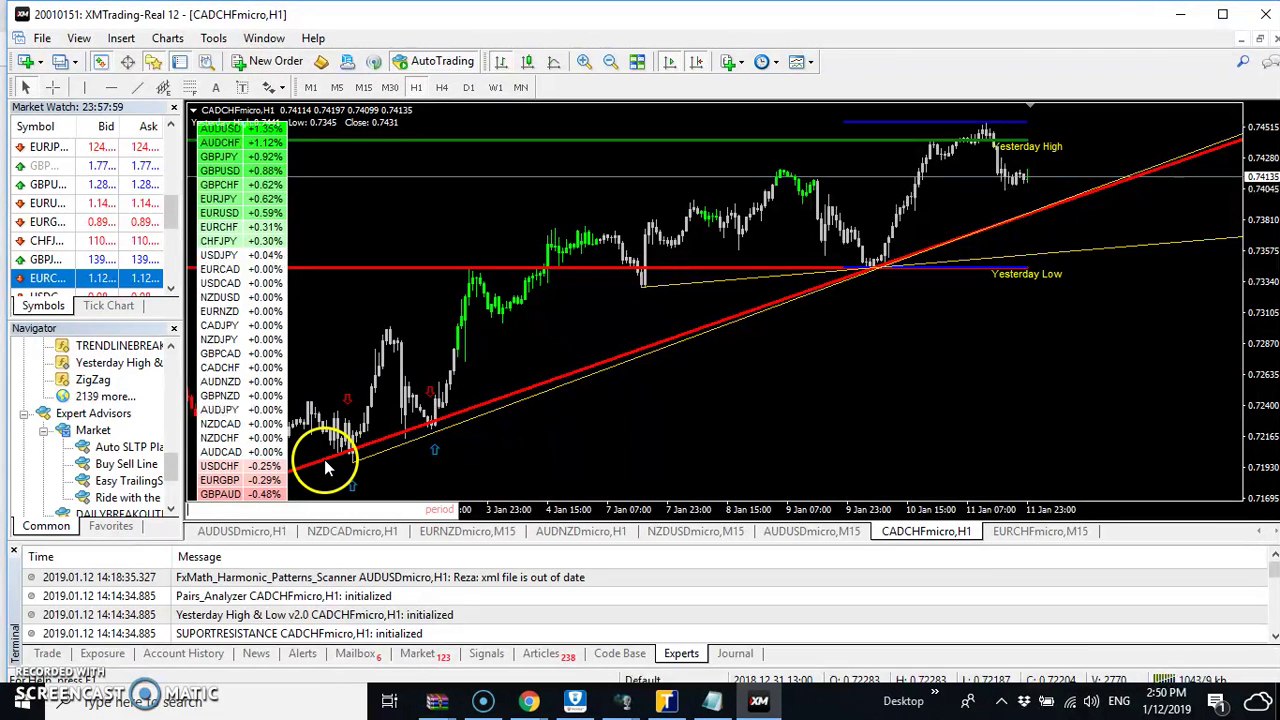
mouse_move(357, 449)
left_mouse_down()
mouse_move(460, 425)
mouse_move(580, 362)
mouse_move(518, 360)
mouse_move(803, 287)
left_mouse_up()
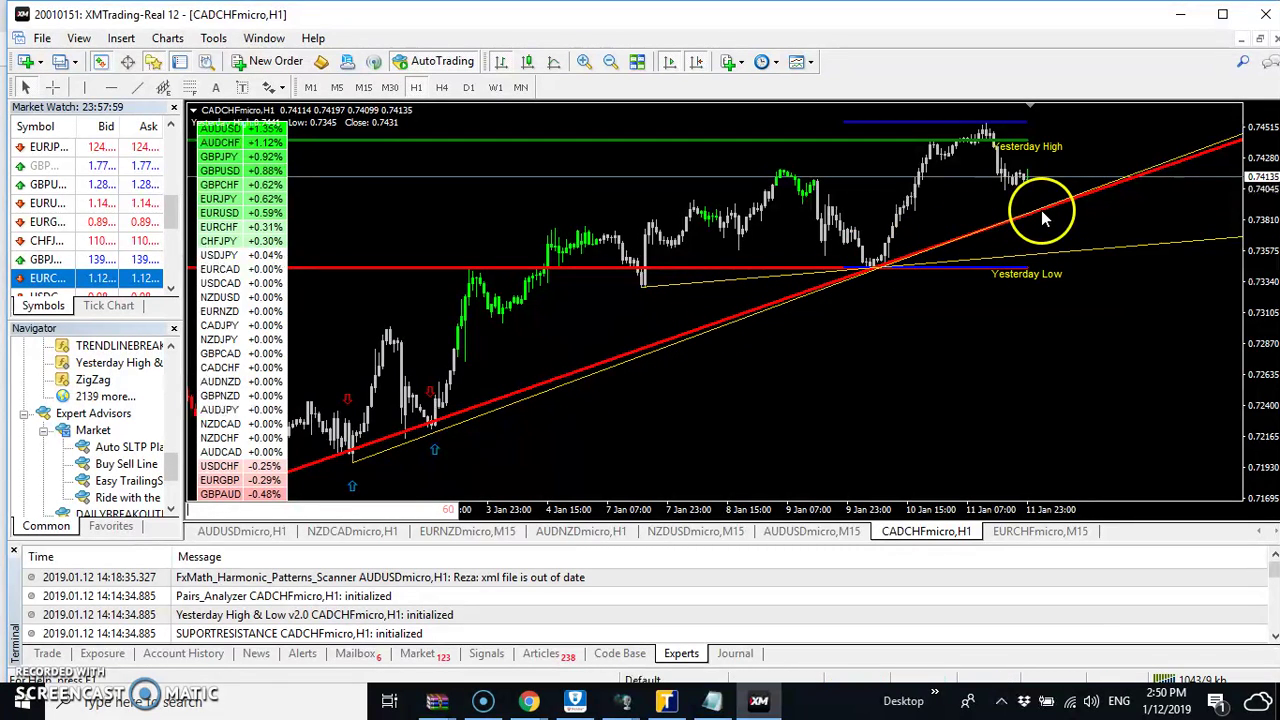
left_click_drag(908, 294, 914, 378)
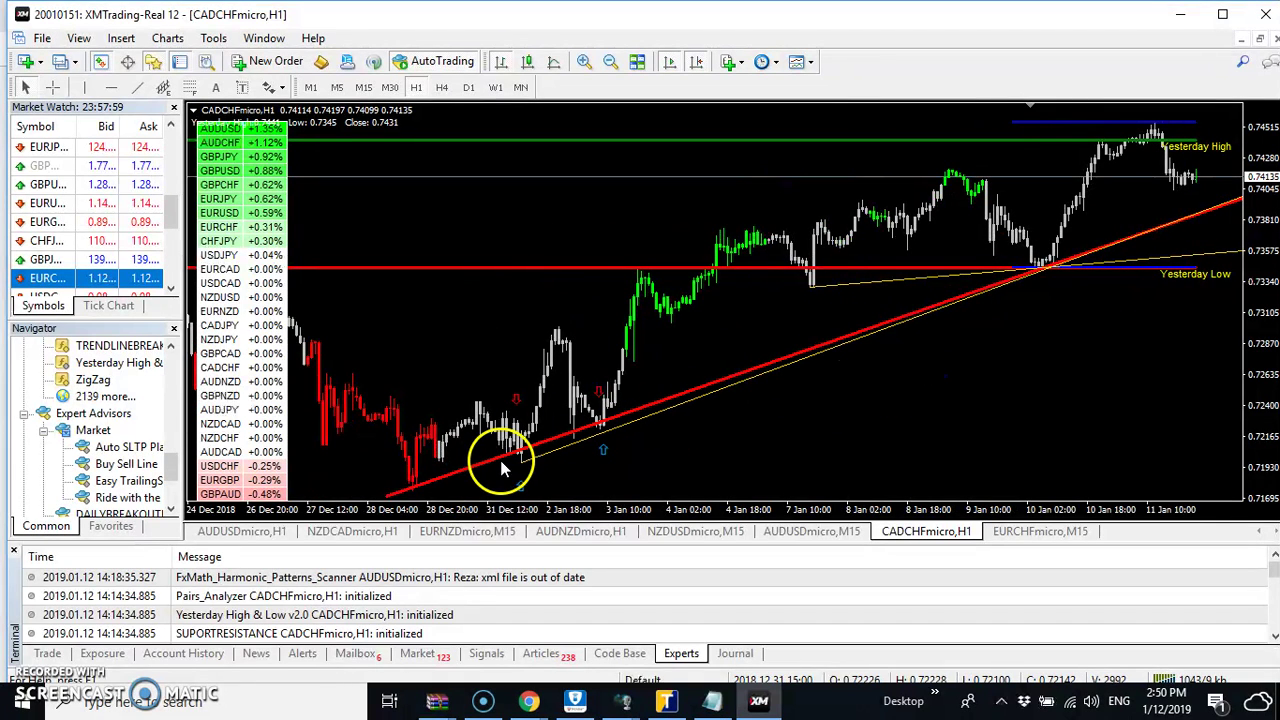
mouse_move(413, 487)
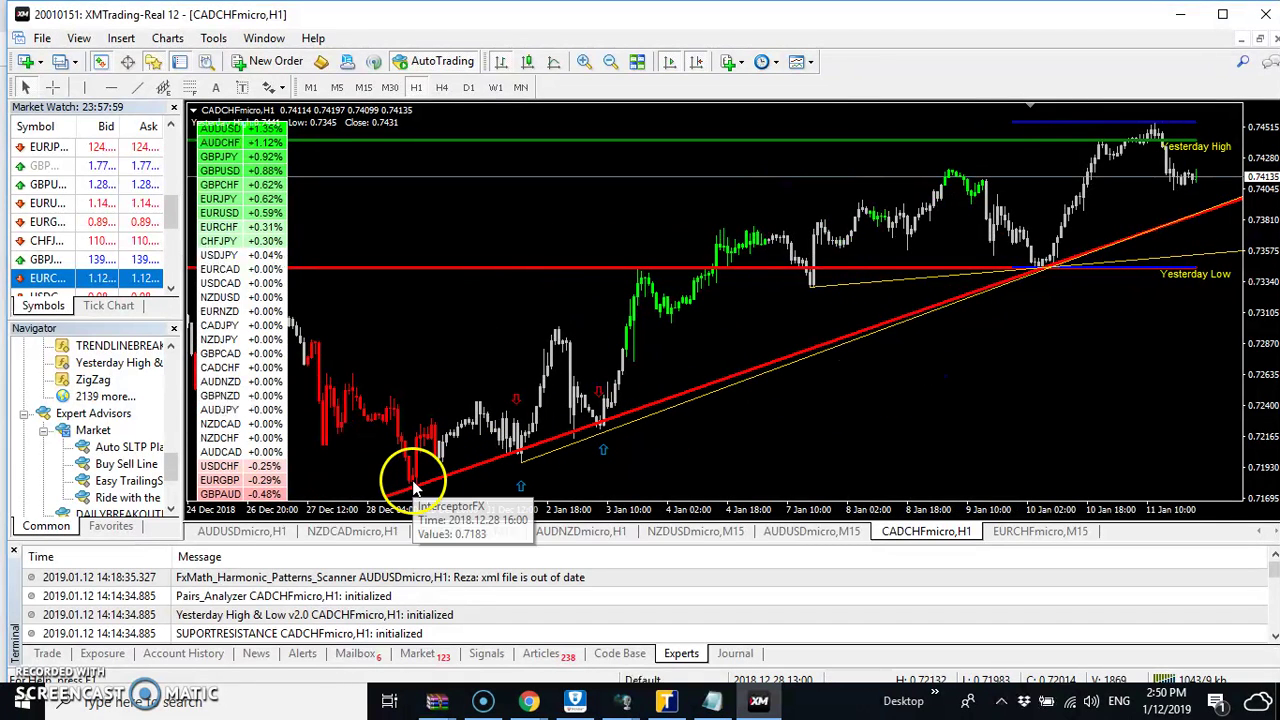
mouse_move(890, 322)
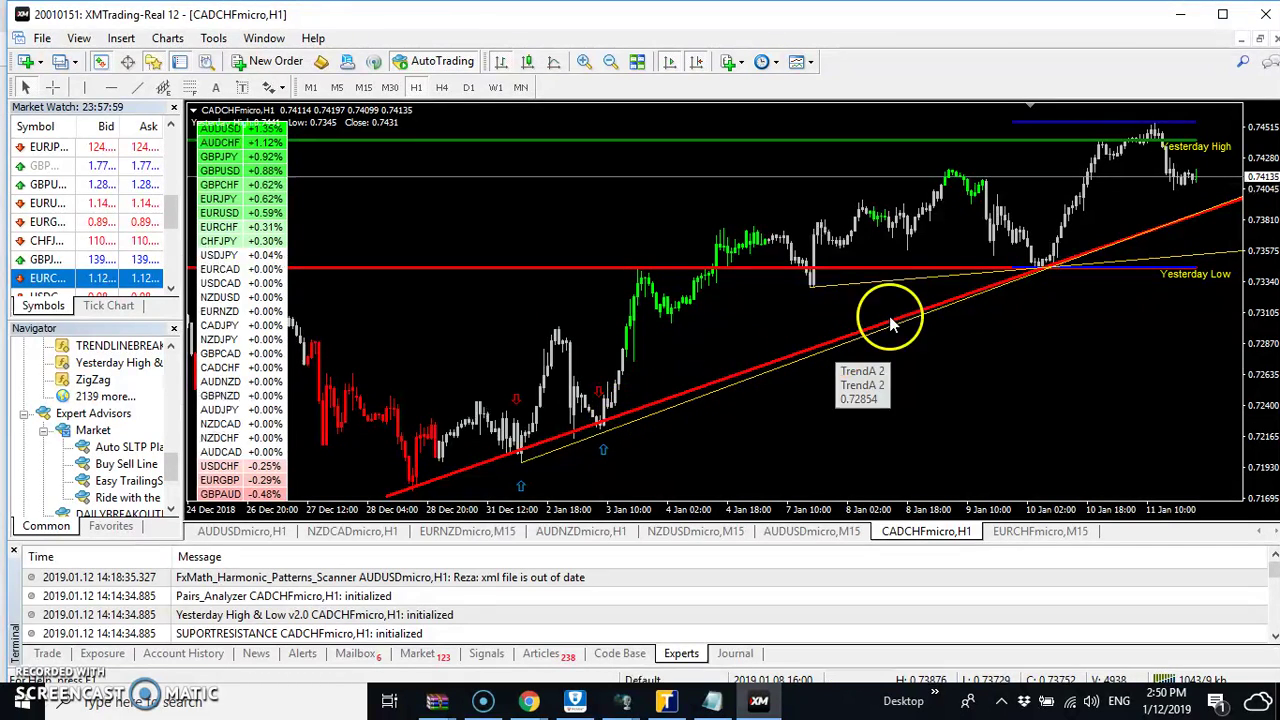
left_click_drag(1090, 318, 860, 342)
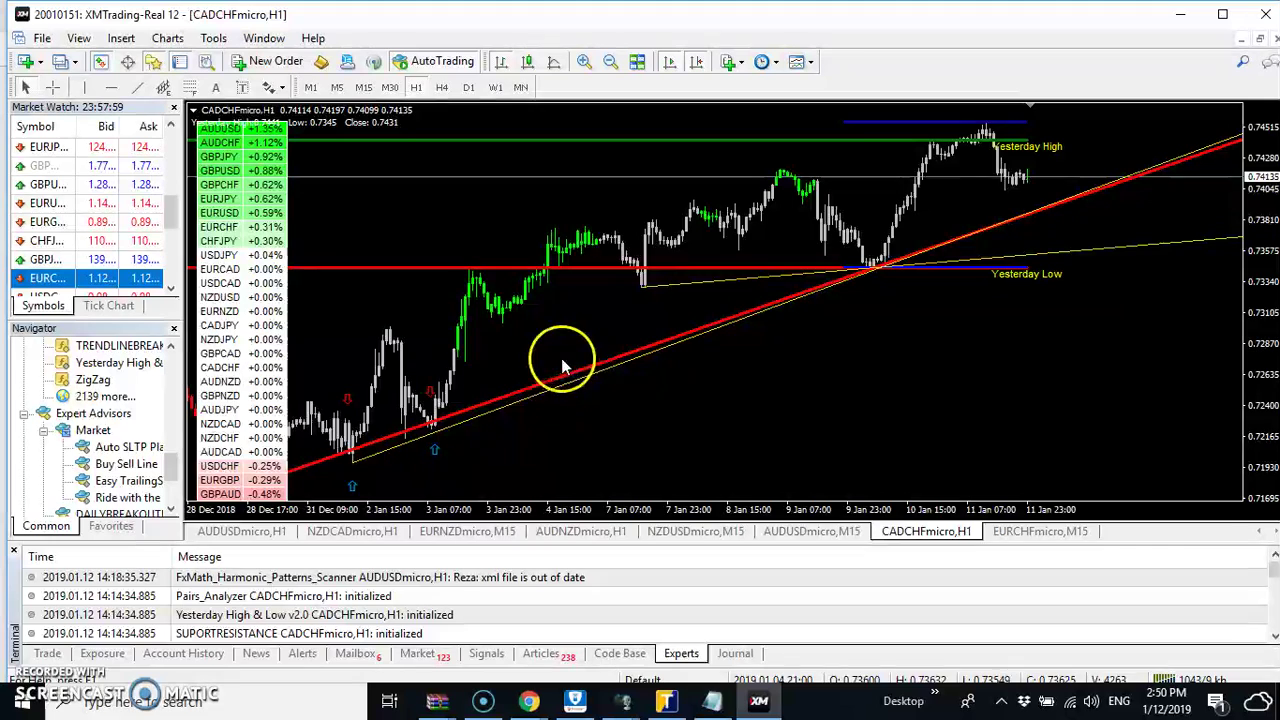
mouse_move(1020, 228)
left_click_drag(1020, 228, 1056, 172)
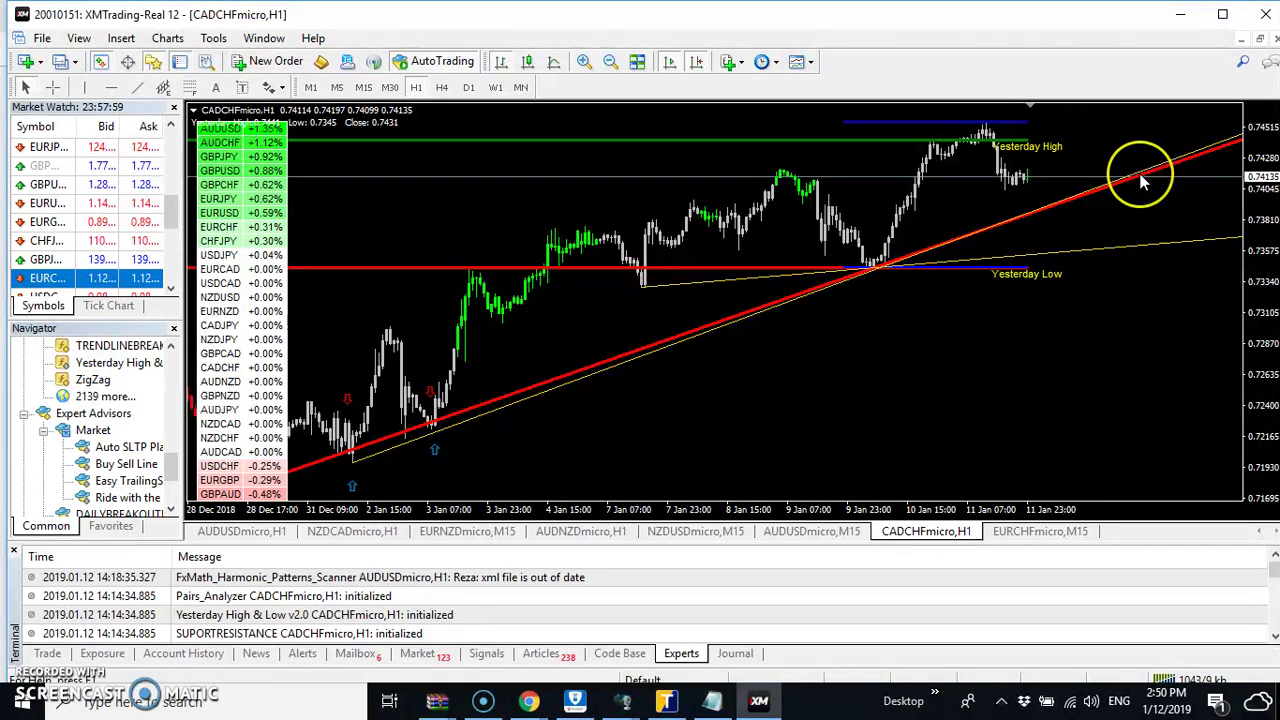
mouse_move(1143, 181)
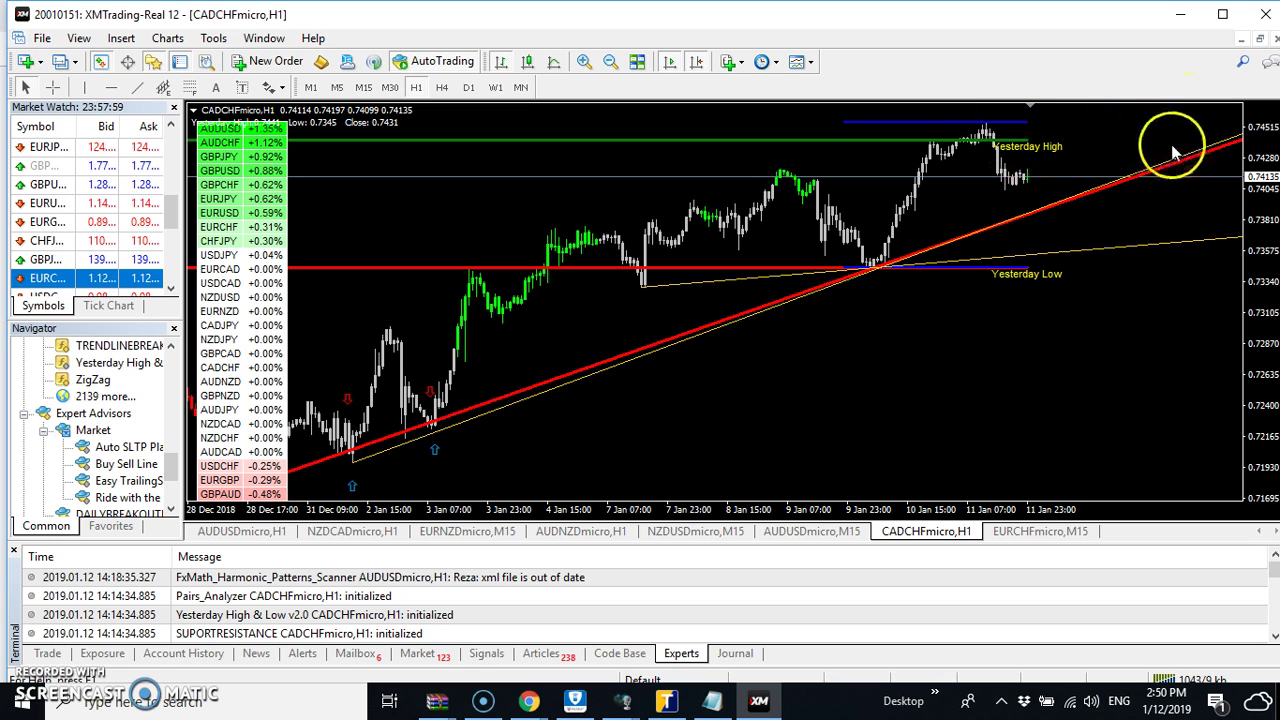
mouse_move(1182, 167)
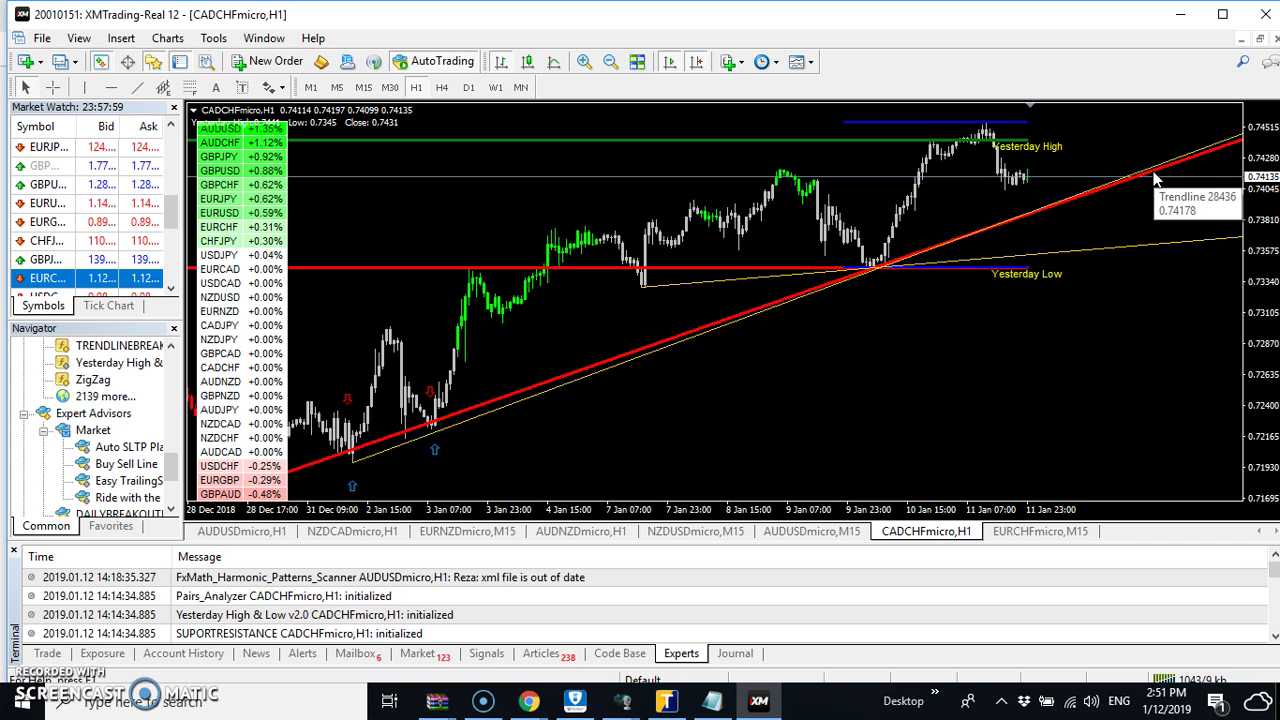
mouse_move(778, 380)
left_mouse_down()
mouse_move(963, 345)
mouse_move(766, 364)
left_mouse_up()
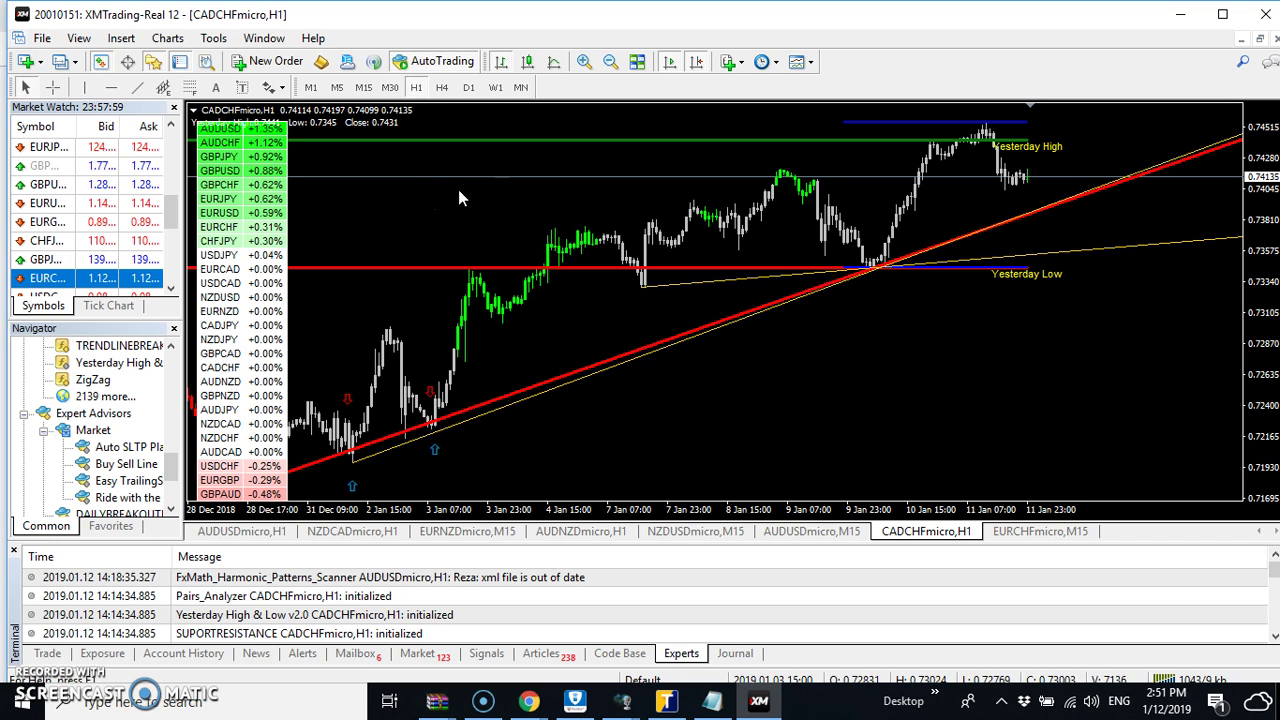
Step: Switch CADCHF to M15 and pan back to the trendline's start around 26 Dec
left_click(364, 88)
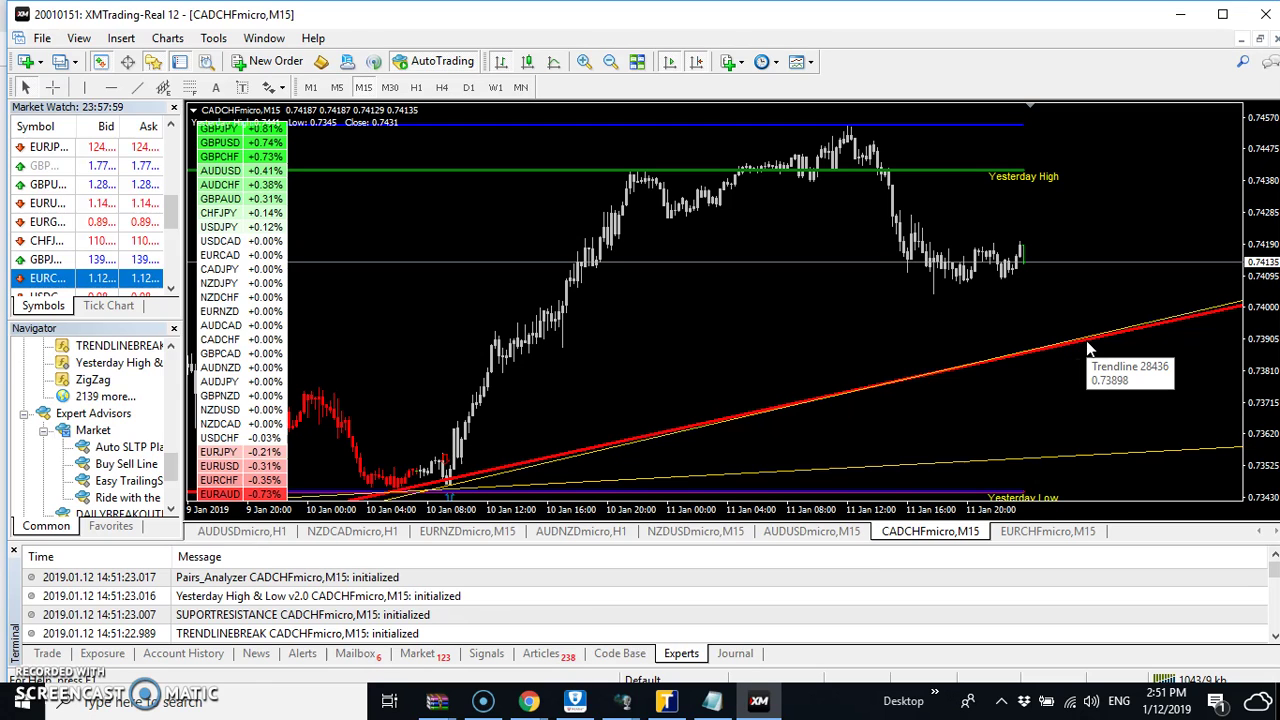
left_click_drag(866, 329, 1091, 277)
left_click(733, 350)
mouse_move(733, 348)
left_mouse_down()
mouse_move(920, 286)
mouse_move(1010, 294)
mouse_move(928, 282)
left_mouse_up()
left_click(752, 336)
left_click_drag(752, 336, 982, 245)
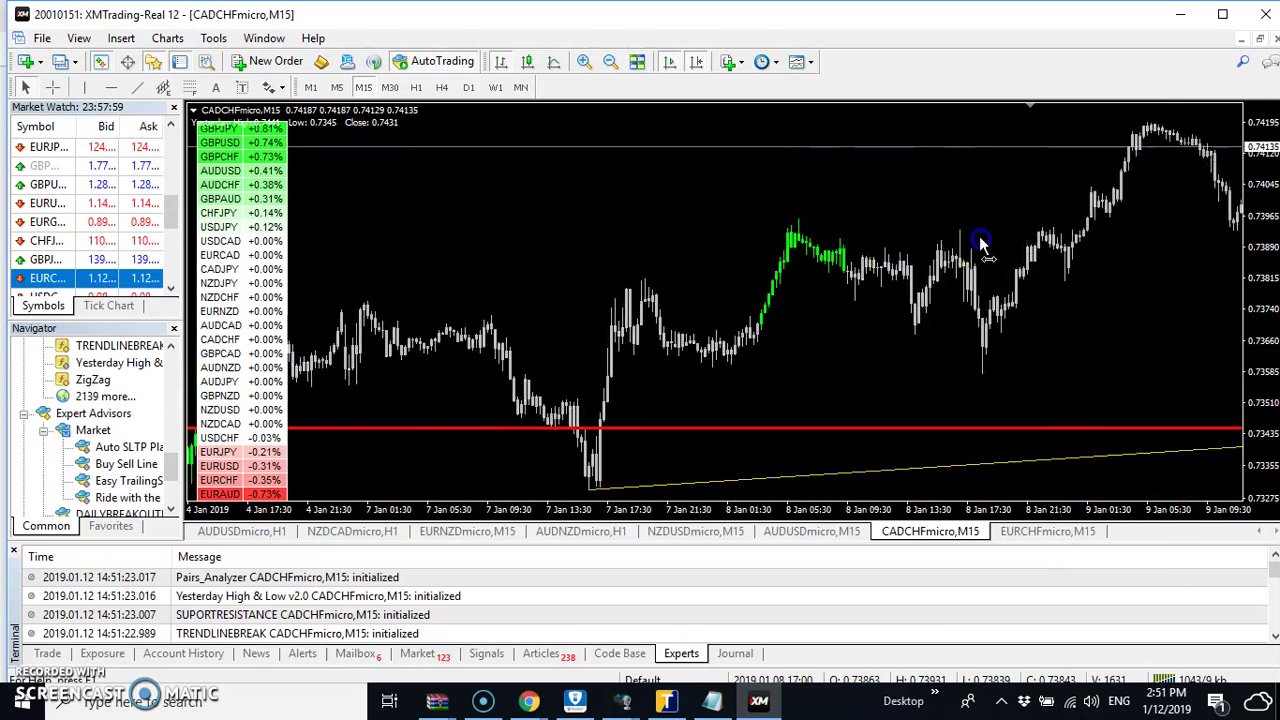
mouse_move(722, 298)
left_mouse_down()
mouse_move(829, 229)
mouse_move(897, 214)
mouse_move(743, 280)
mouse_move(1013, 210)
left_mouse_up()
left_click_drag(681, 317, 1026, 209)
mouse_move(680, 254)
left_mouse_down()
mouse_move(935, 190)
mouse_move(817, 206)
mouse_move(964, 168)
left_mouse_up()
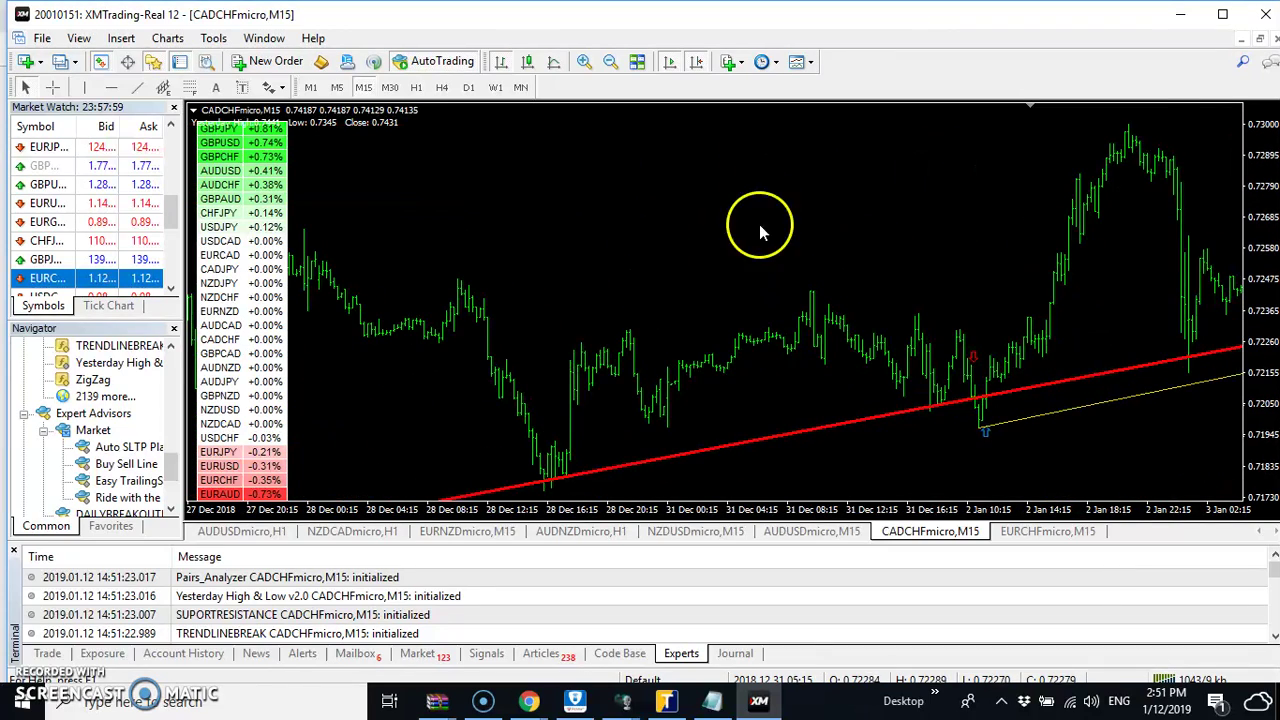
left_click_drag(823, 222, 970, 170)
left_click_drag(472, 398, 543, 280)
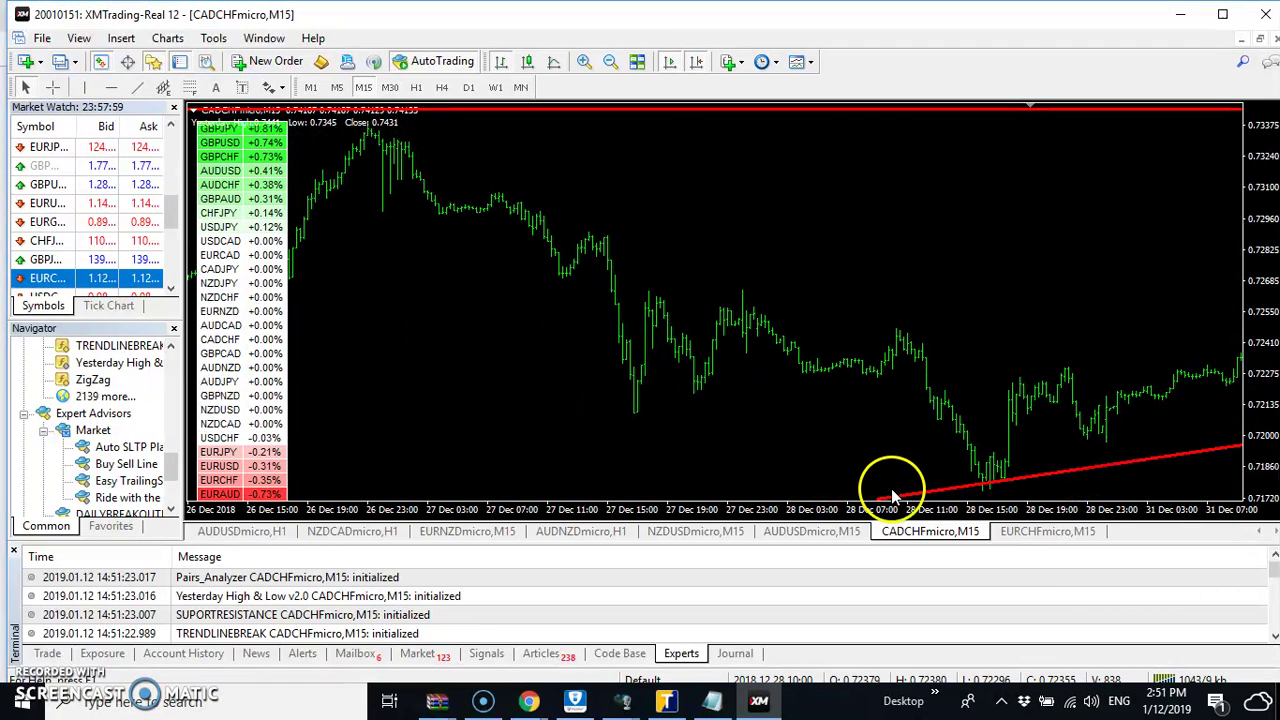
Step: Follow the red trendline forward from 3 Jan to 11 Jan, where price rebounds toward 0.745
left_click_drag(897, 505, 643, 346)
left_click(809, 437)
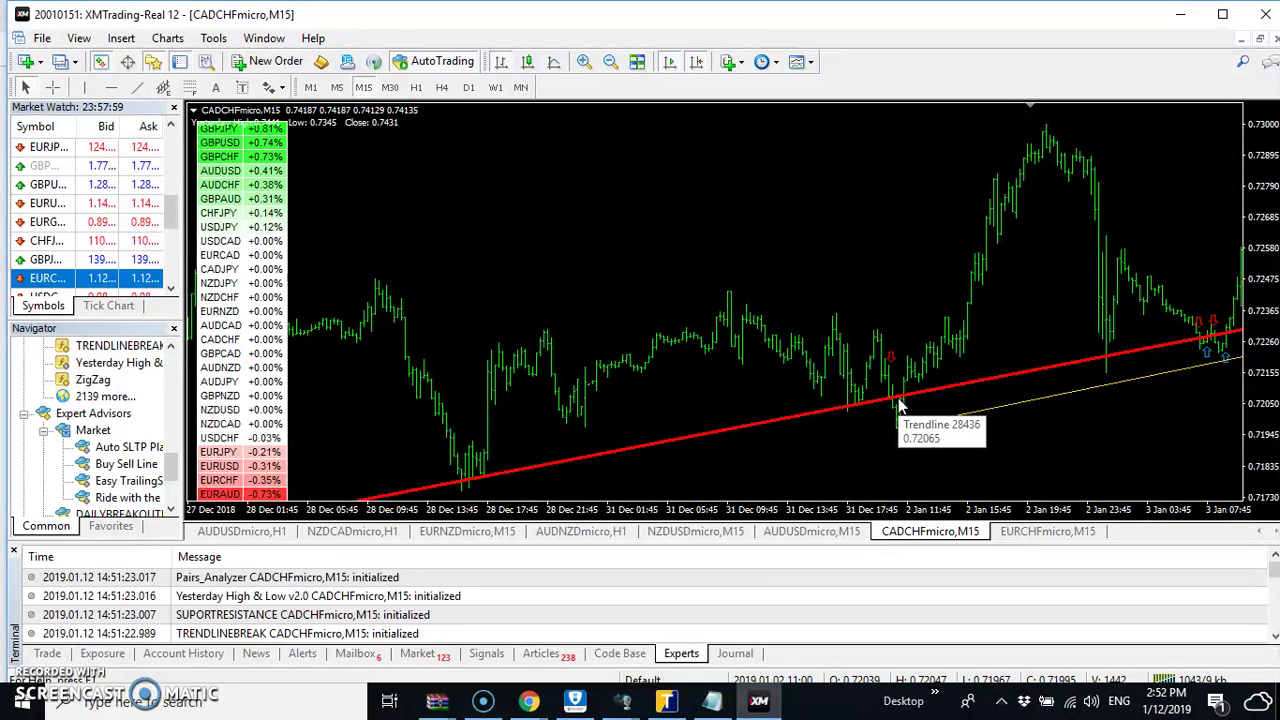
left_click_drag(1109, 434, 800, 448)
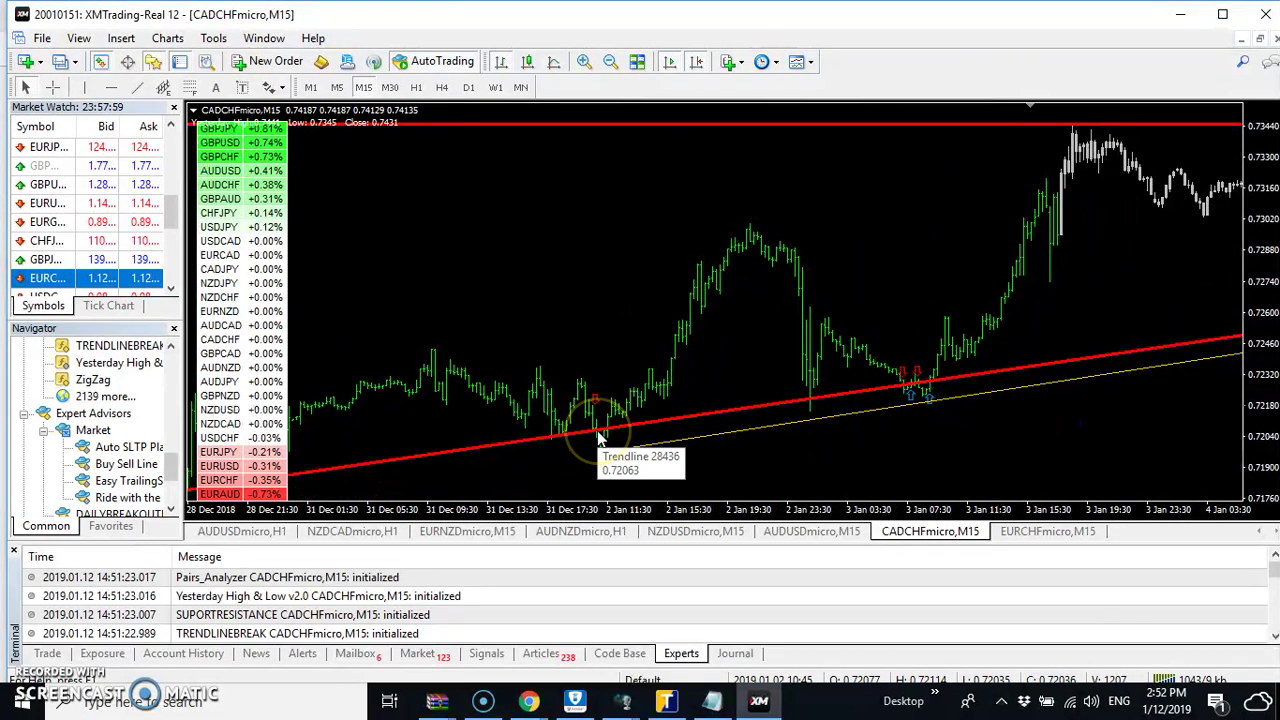
left_click_drag(991, 434, 785, 437)
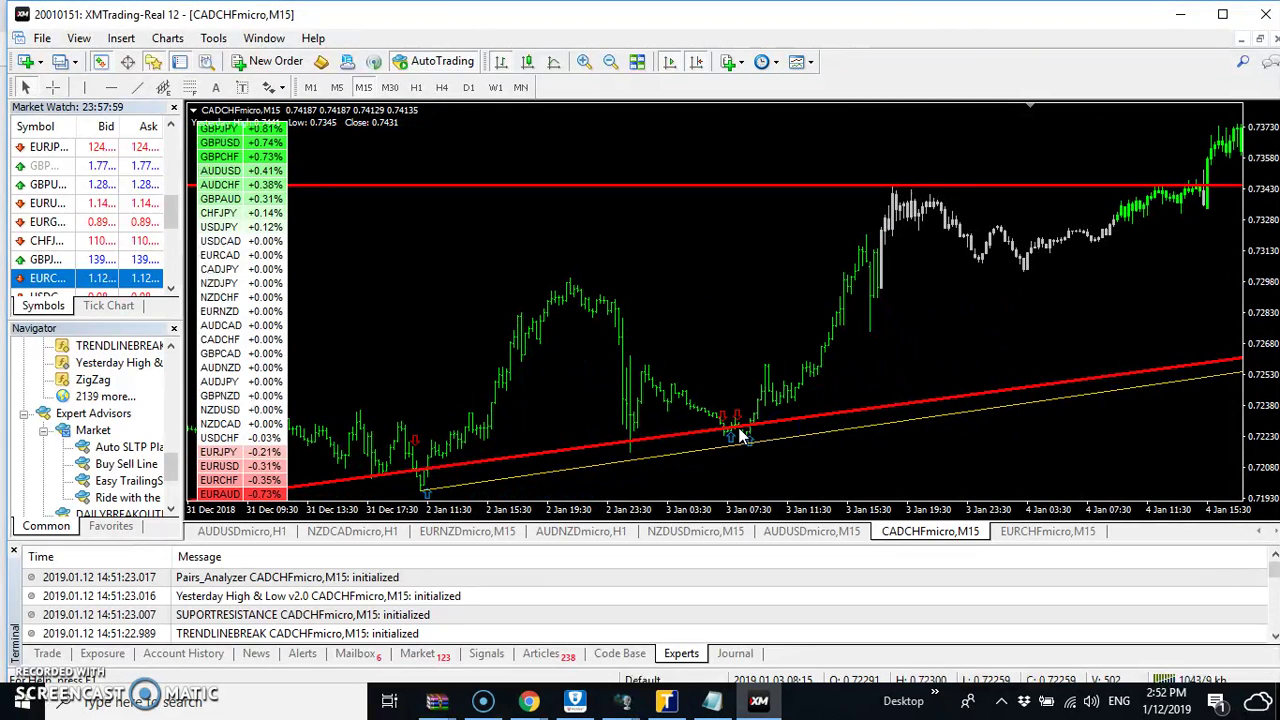
left_click(740, 430)
left_click_drag(1008, 320, 783, 348)
left_click_drag(936, 311, 860, 349)
left_click(887, 333)
left_click_drag(1061, 312, 709, 343)
left_click_drag(1030, 378, 609, 309)
left_click_drag(1051, 329, 805, 336)
left_click(1065, 286)
left_click_drag(1159, 243, 800, 277)
left_click(843, 378)
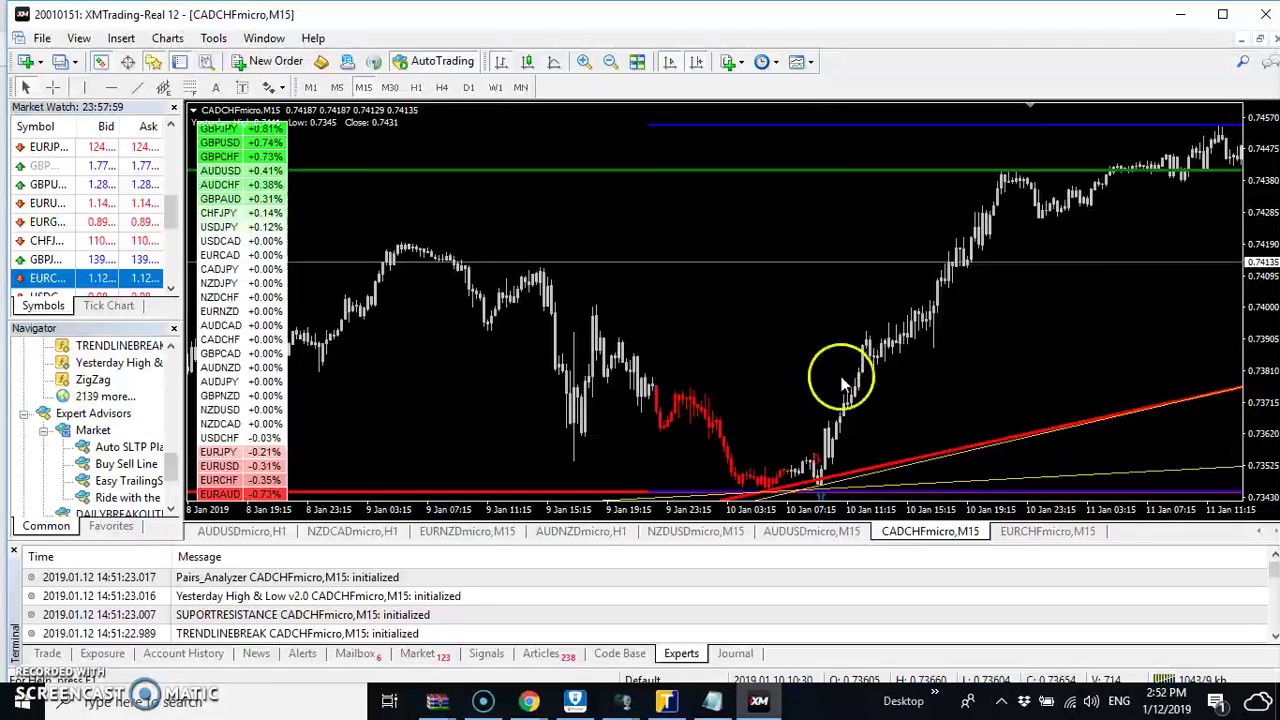
mouse_move(820, 483)
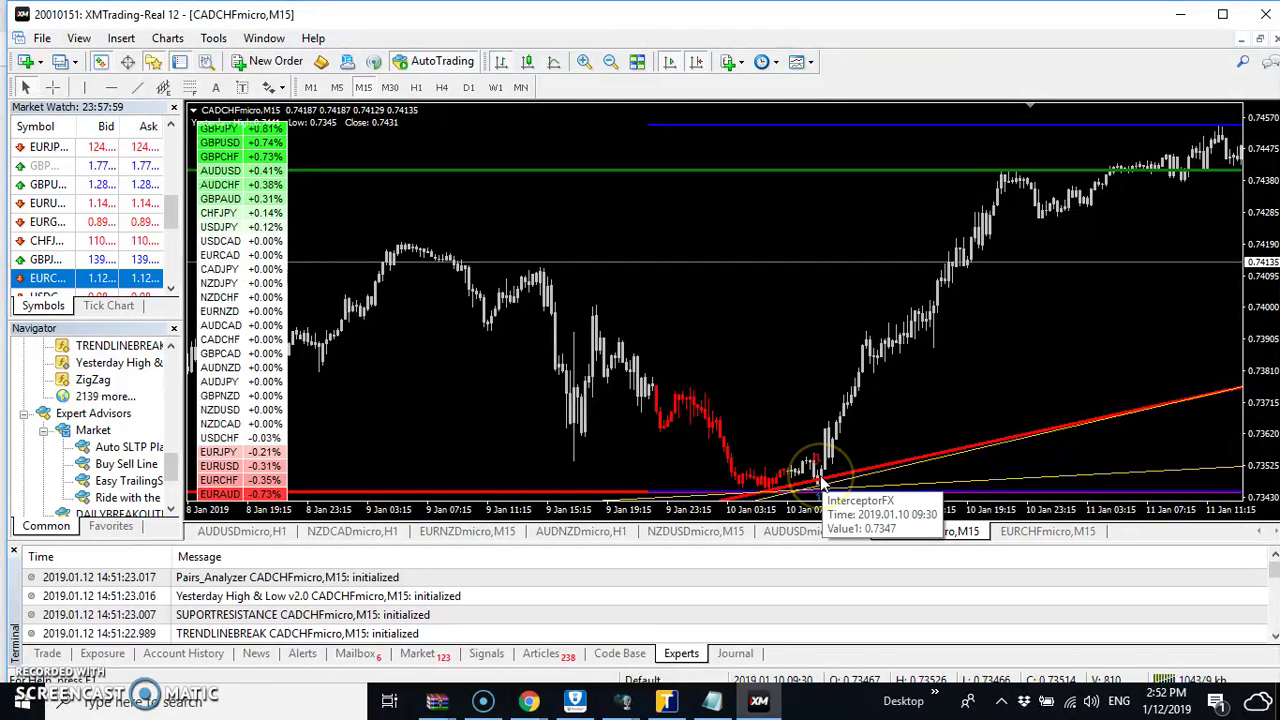
left_click_drag(1057, 349, 771, 377)
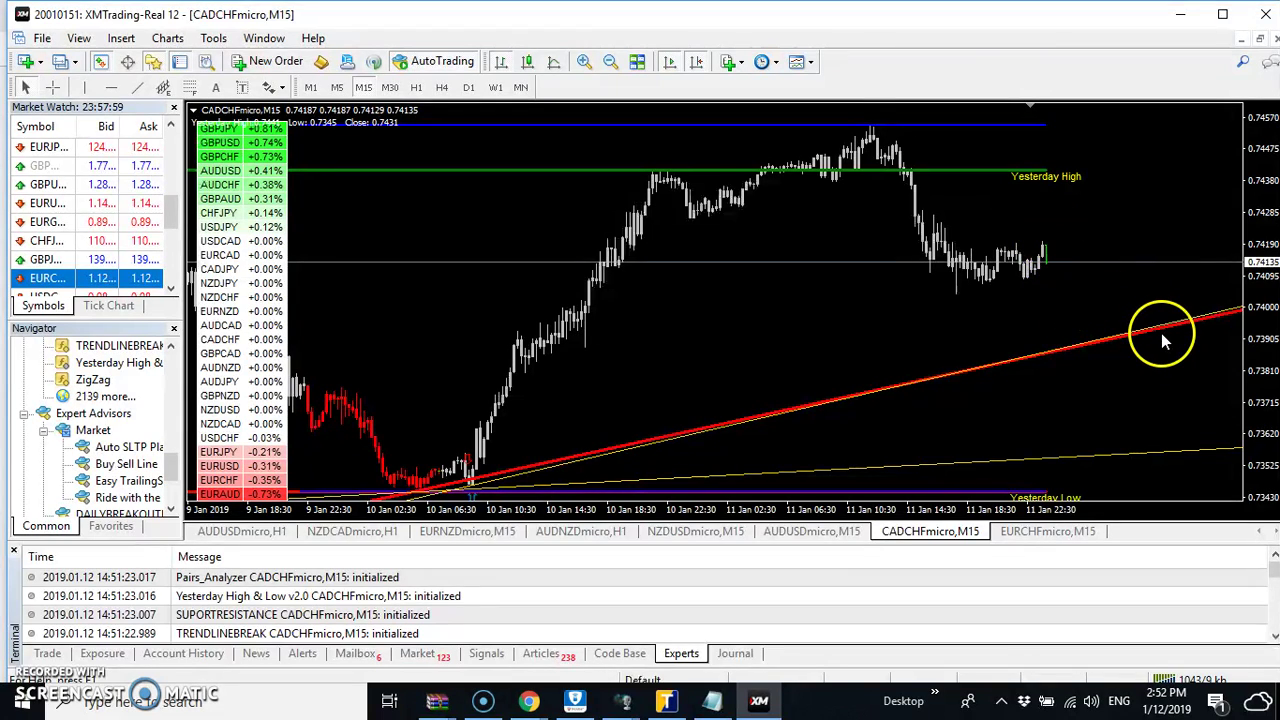
mouse_move(1161, 335)
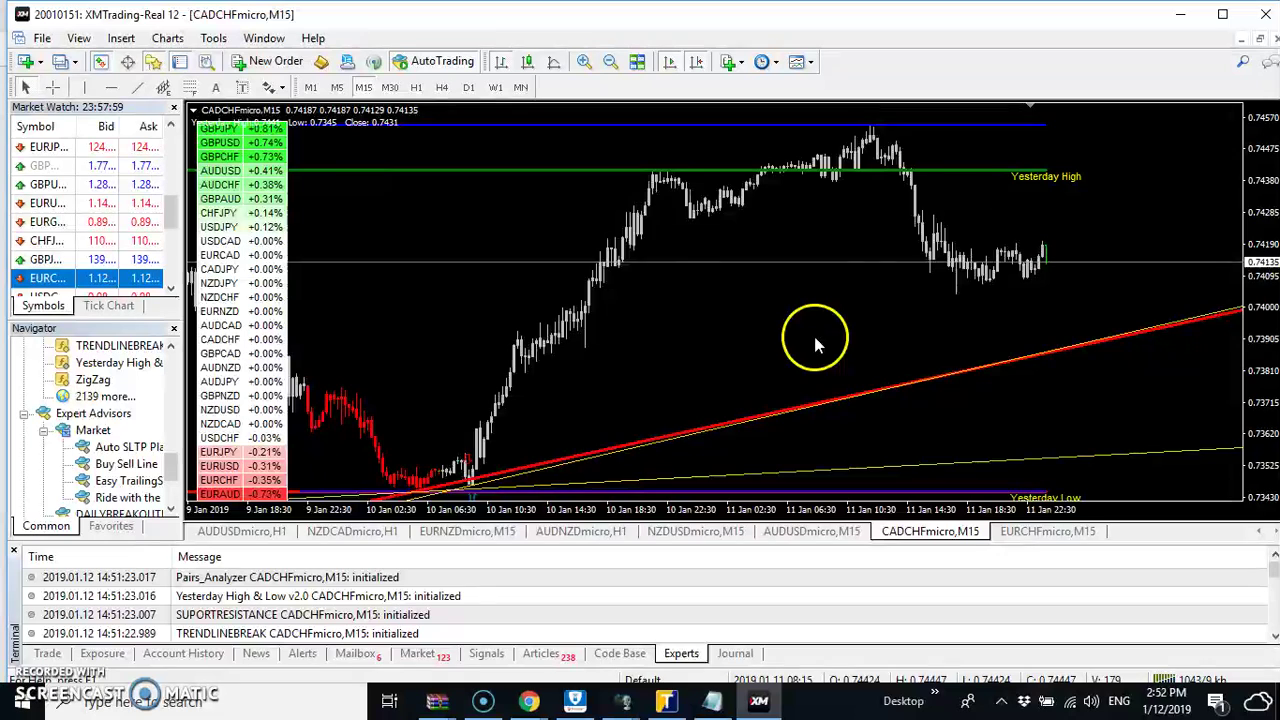
left_click_drag(815, 343, 995, 277)
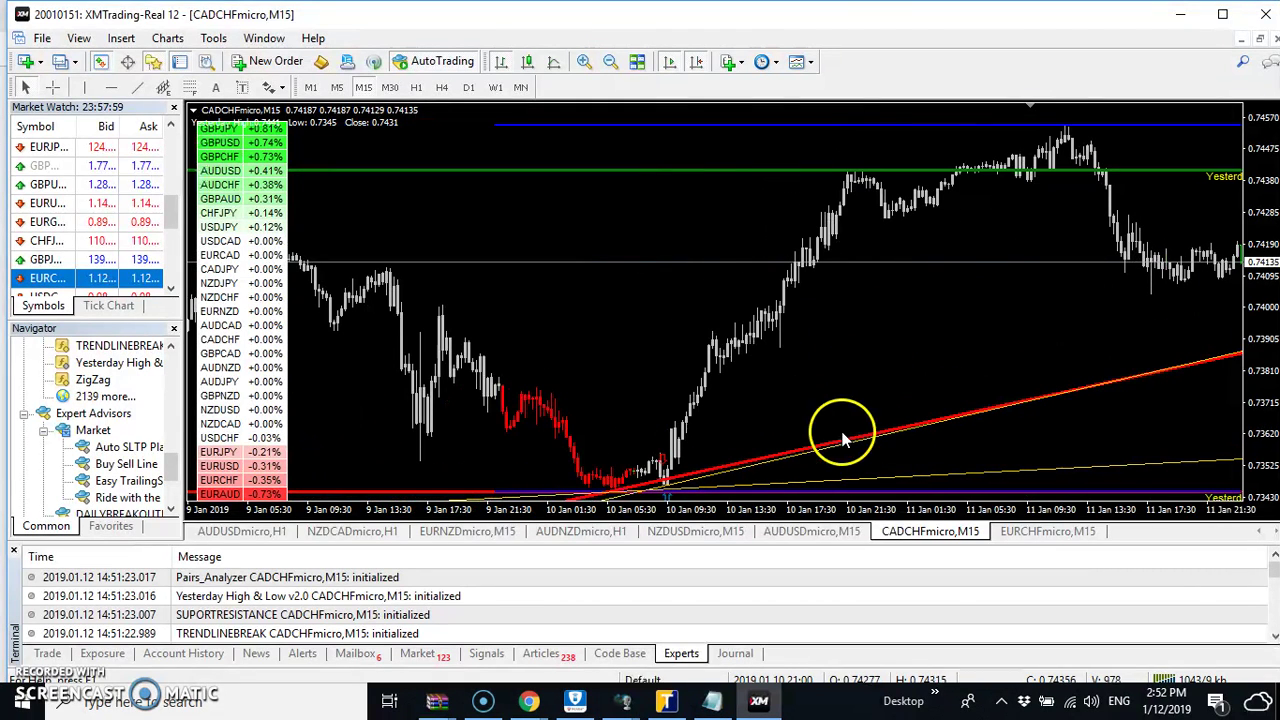